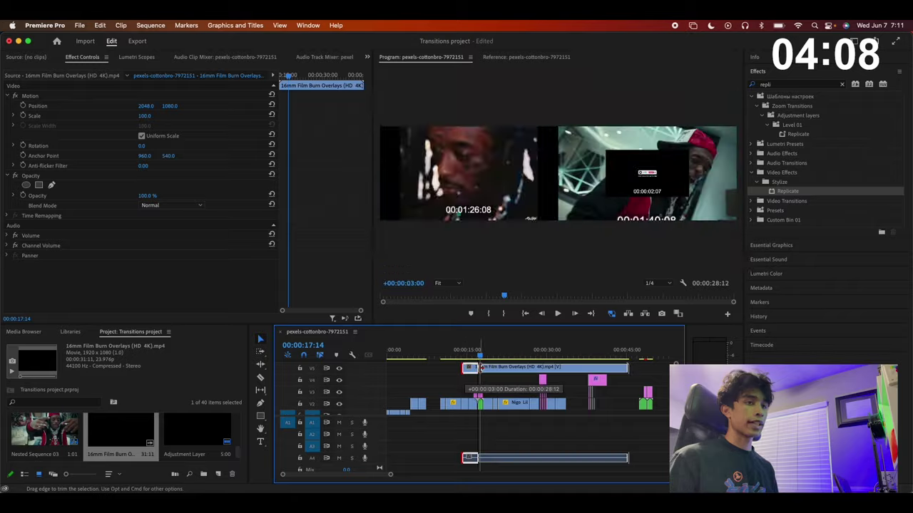
# Step: Cut the 16mm Film Burn overlay clip at 00:00:18:20 and delete the portion after the cut
pyautogui.press('space')
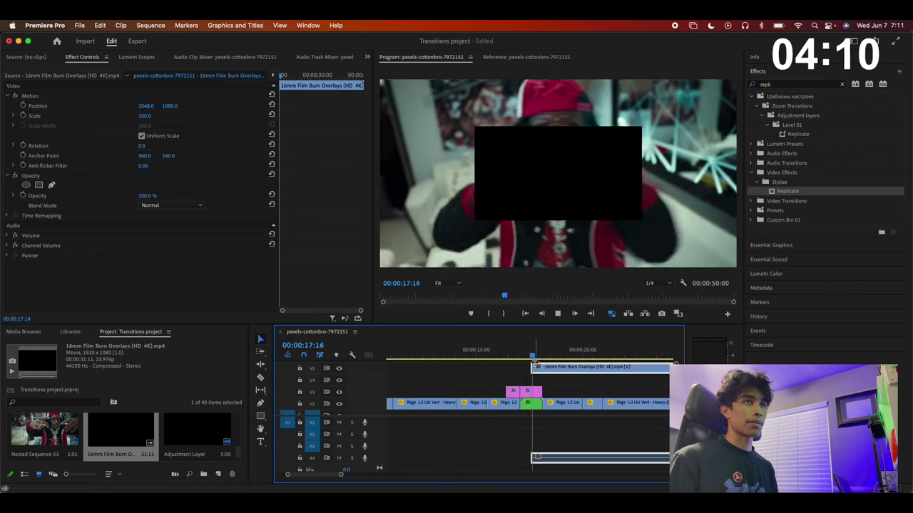
pyautogui.press('space')
pyautogui.press('super+k')
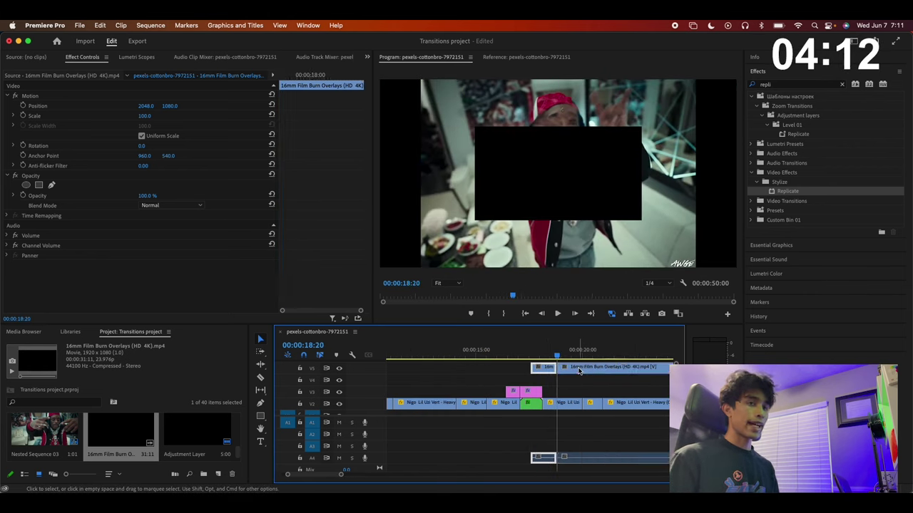
pyautogui.click(578, 371)
pyautogui.press('Delete')
# Step: Set the film burn overlay's scale to 216 and its blend mode to Linear Dodge (Add)
pyautogui.click(546, 369)
pyautogui.moveTo(553, 360); pyautogui.dragTo(535, 360)
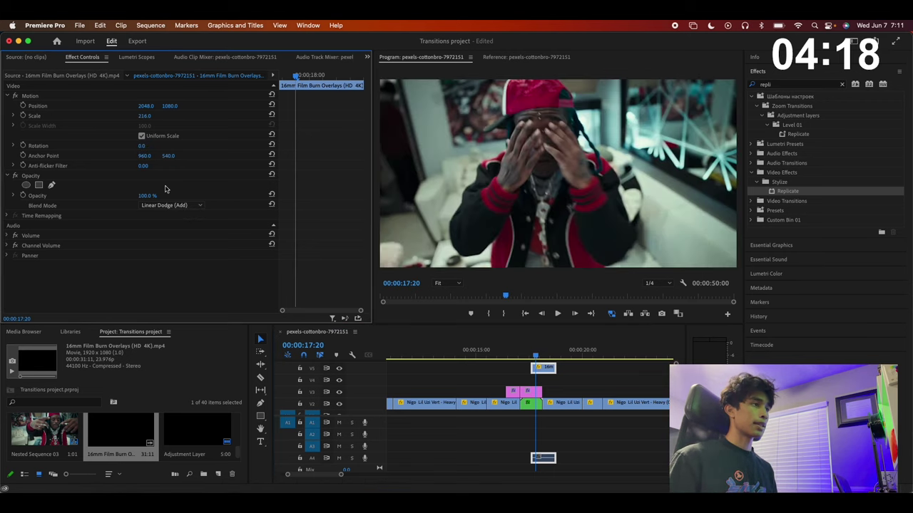
pyautogui.click(173, 206)
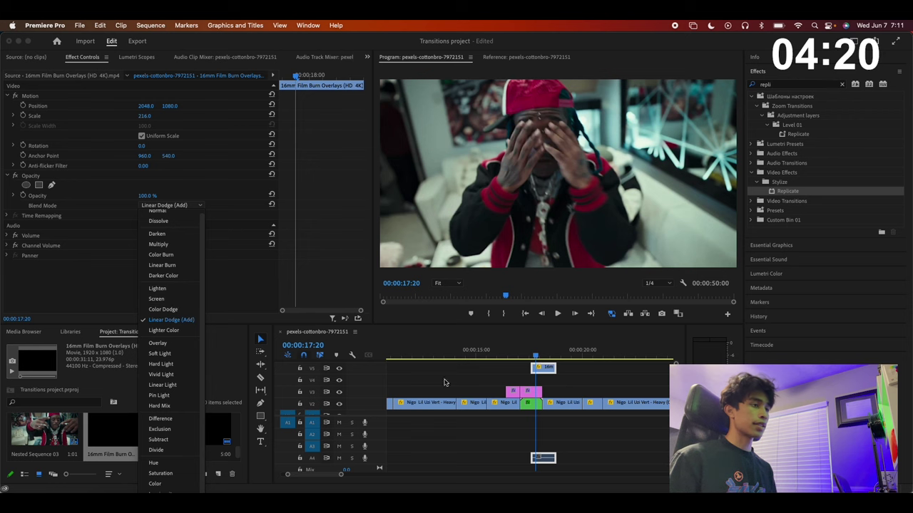
pyautogui.click(576, 393)
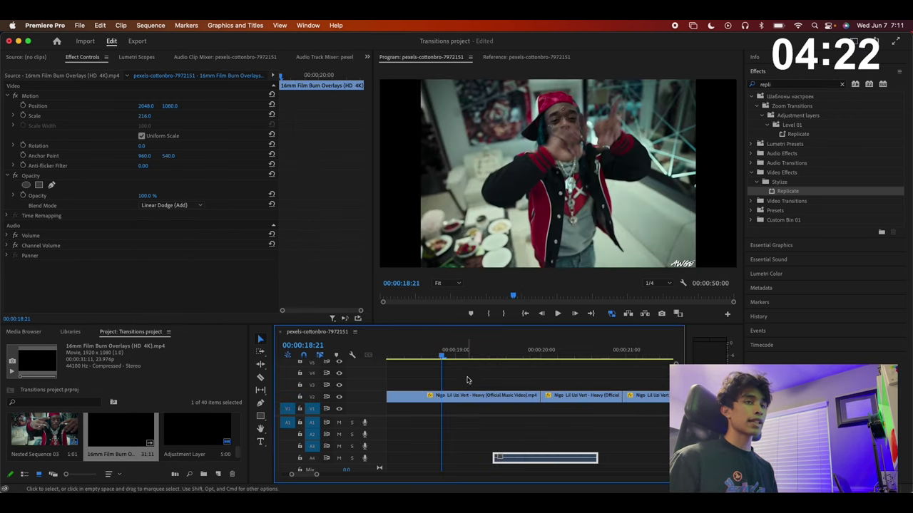
# Step: Move the film burn overlay across the Nigo Lil Uzi Vert clip cut at about 00:00:20:00 and play the transition
pyautogui.hscroll(3, 471, 380)
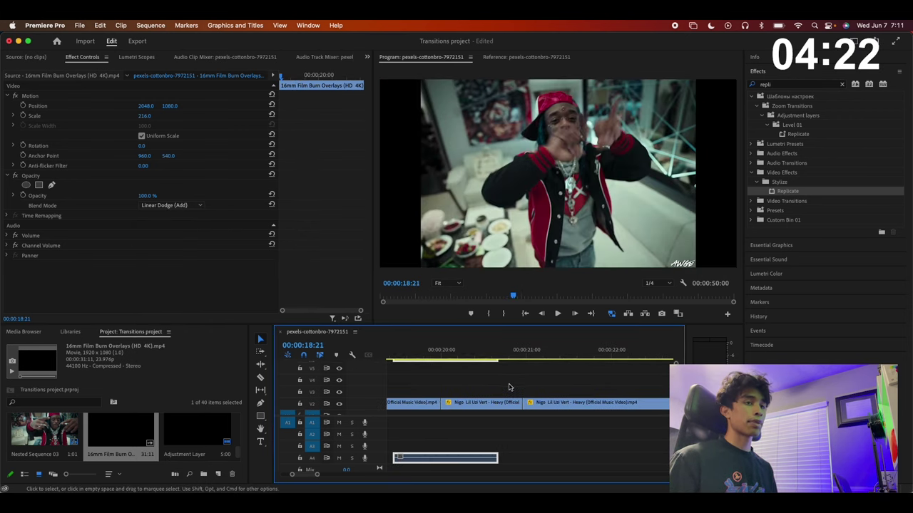
pyautogui.press('space')
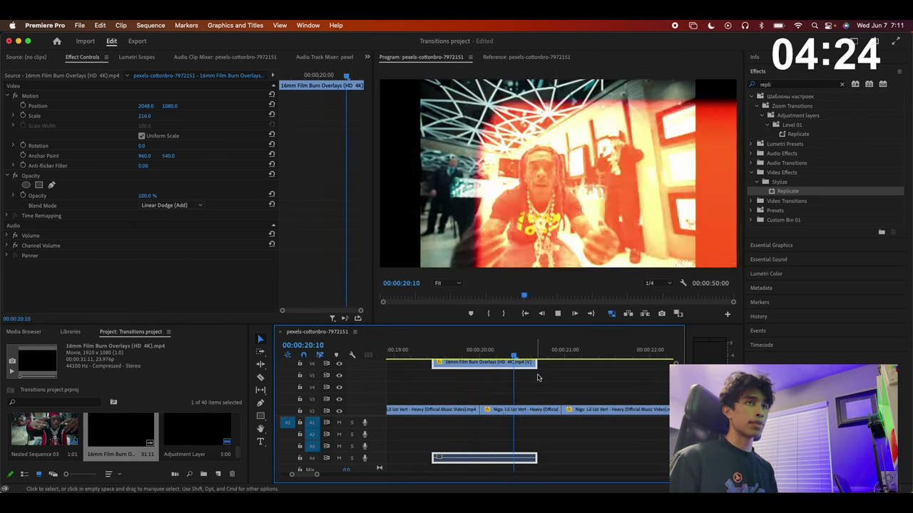
pyautogui.moveTo(572, 354); pyautogui.dragTo(403, 356)
pyautogui.press('space')
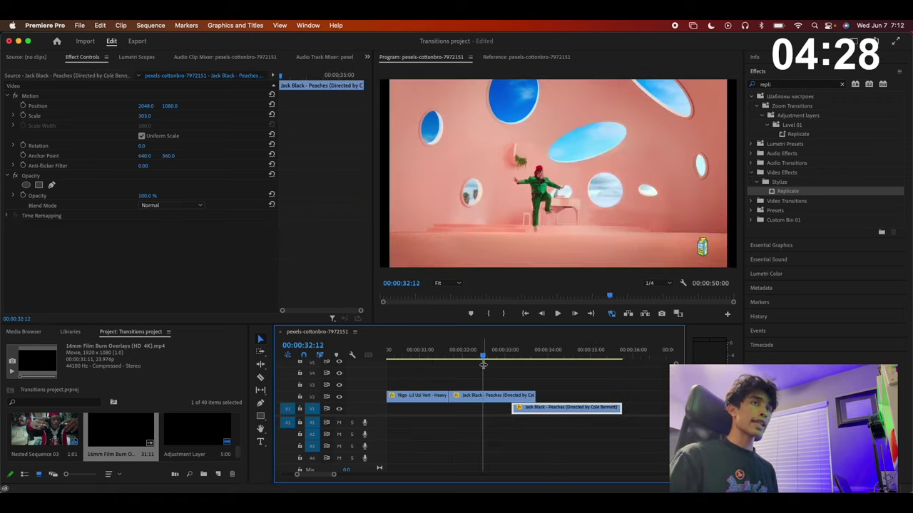
# Step: Add an inverted ellipse opacity mask to the upper Jack Black clip at 00:00:32:16, fitted to the large tilted oval window
pyautogui.press('space')
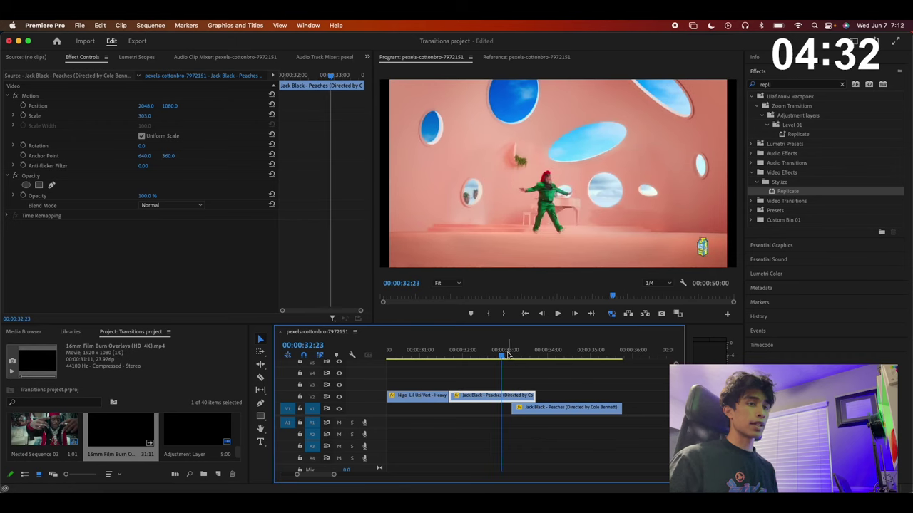
pyautogui.moveTo(508, 354); pyautogui.dragTo(489, 354)
pyautogui.click(26, 186)
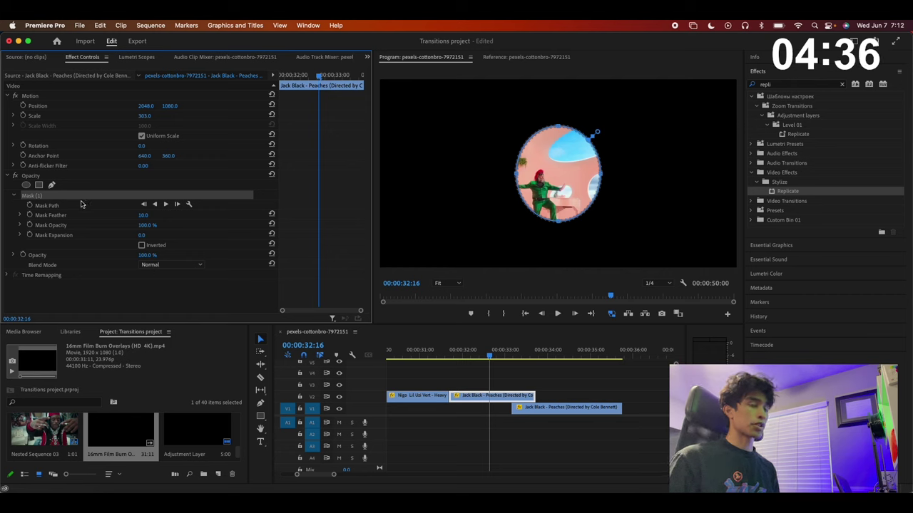
pyautogui.click(142, 245)
pyautogui.moveTo(585, 143); pyautogui.dragTo(603, 138)
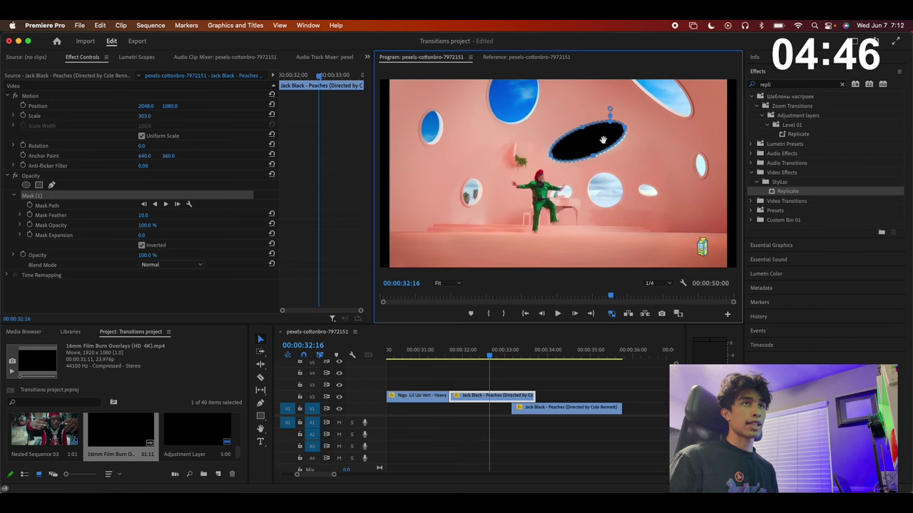
# Step: Duplicate the masked Jack Black clip onto track V3 and delete the mask from the copy
pyautogui.click(489, 400)
pyautogui.moveTo(490, 399); pyautogui.dragTo(494, 391)
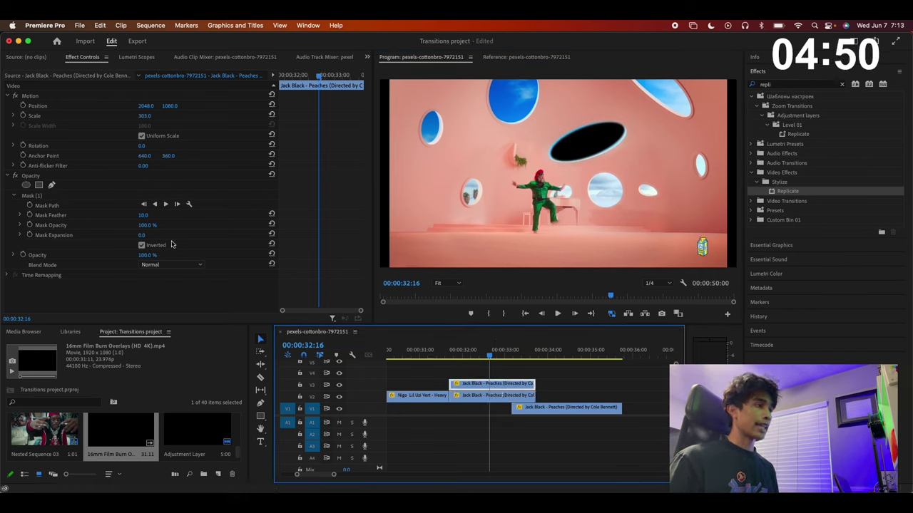
pyautogui.click(63, 194)
pyautogui.press('Delete')
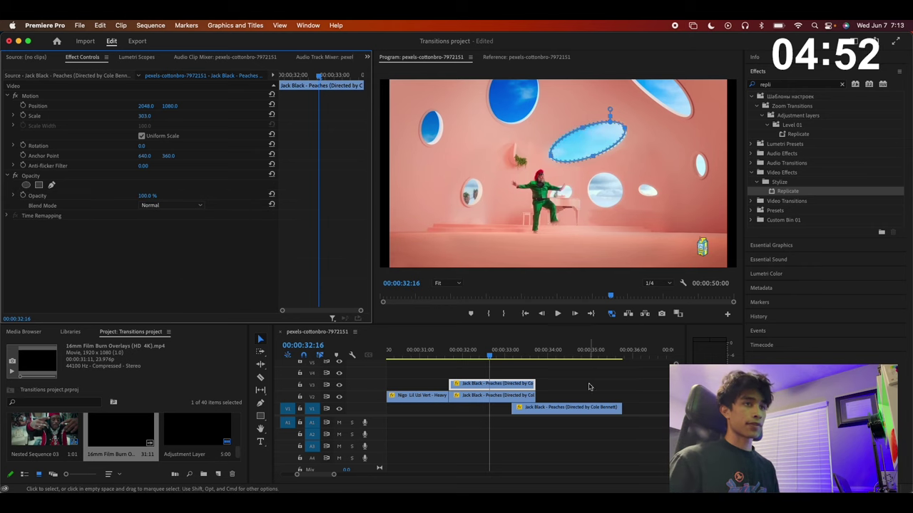
# Step: Keyframe the V3 copy's opacity to fade out from 00:00:32:16, and shift the V1 Jack Black clip to start at 00:00:32:09
pyautogui.moveTo(329, 84); pyautogui.dragTo(340, 178)
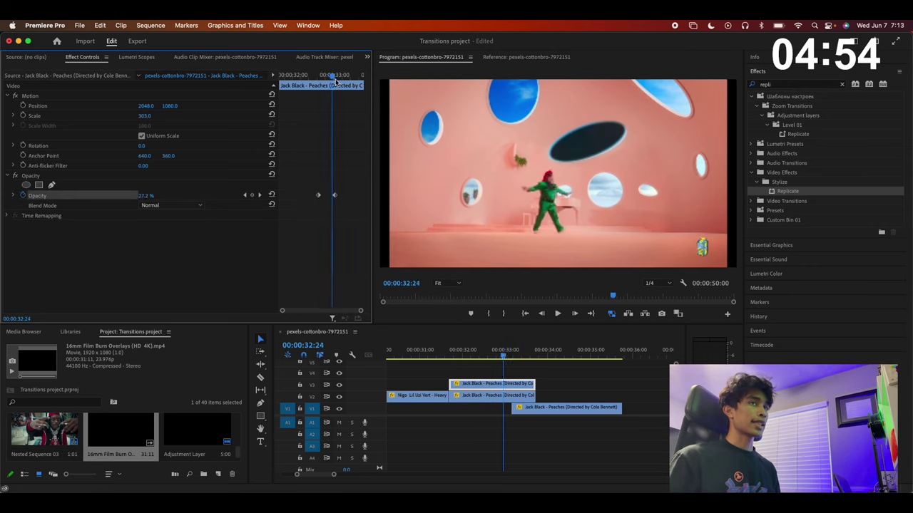
pyautogui.press('space')
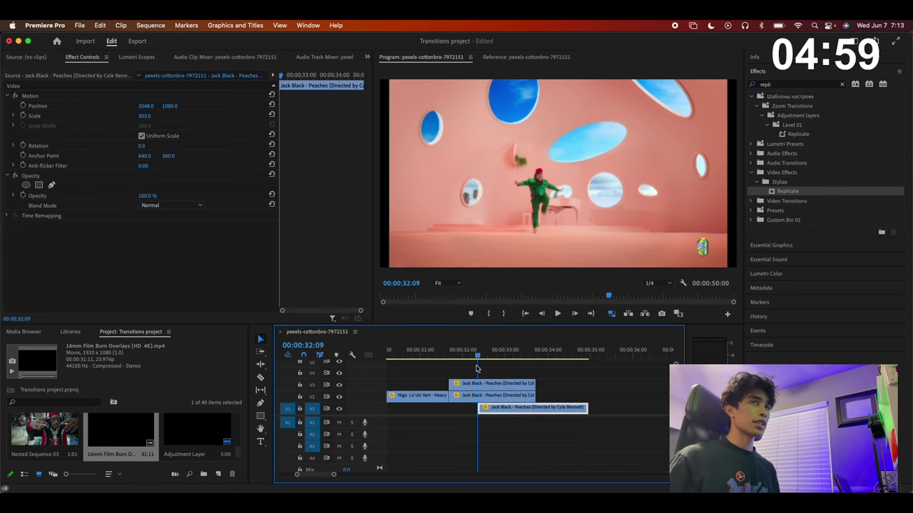
pyautogui.press('space')
pyautogui.press('space')
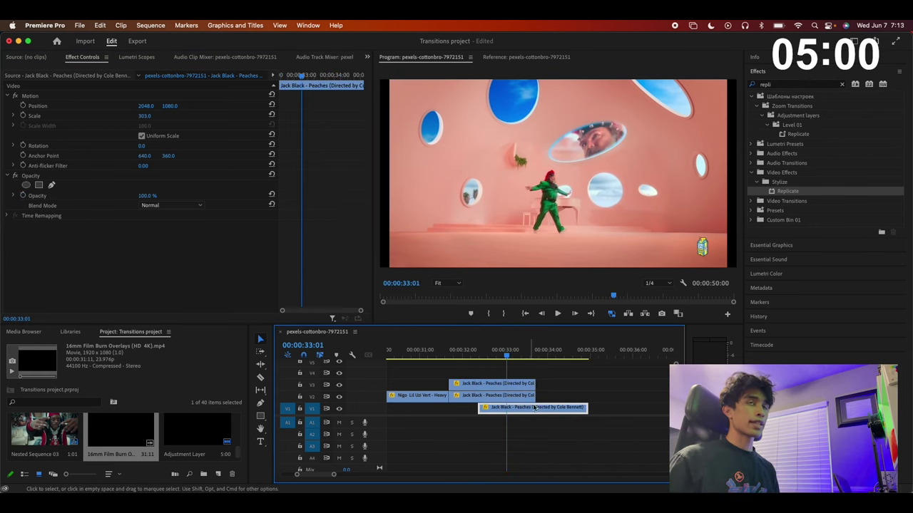
# Step: Keyframe the masked V2 clip's position, scale and rotation at 00:00:33:01, and enlarge and reposition it at 00:00:33:17 to zoom through the oval window
pyautogui.click(524, 396)
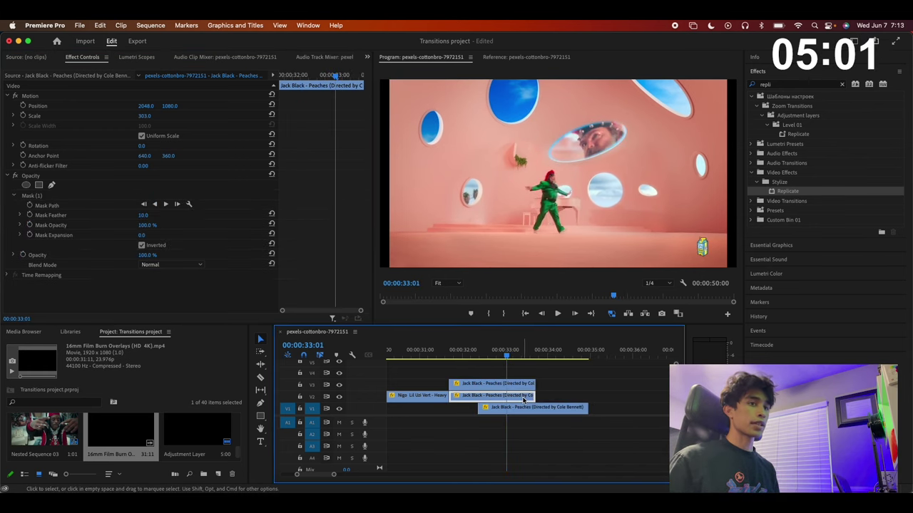
pyautogui.click(23, 115)
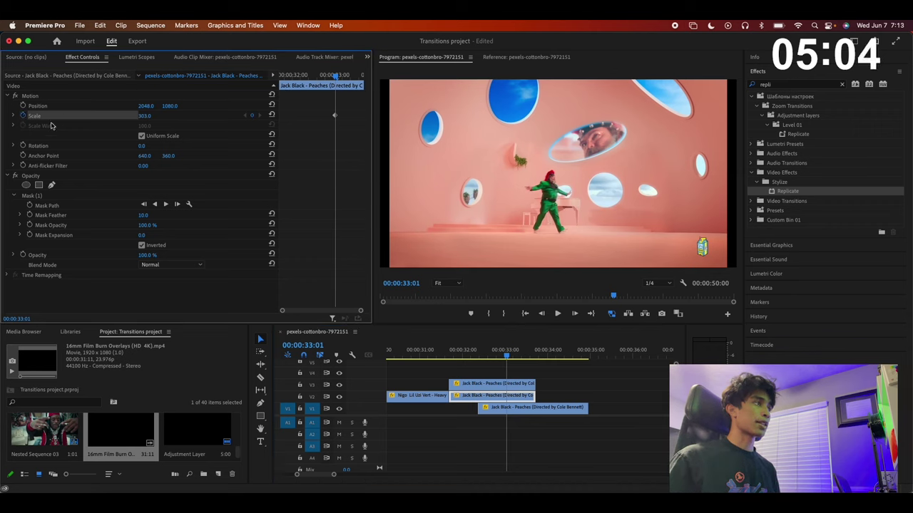
pyautogui.click(23, 105)
pyautogui.click(23, 145)
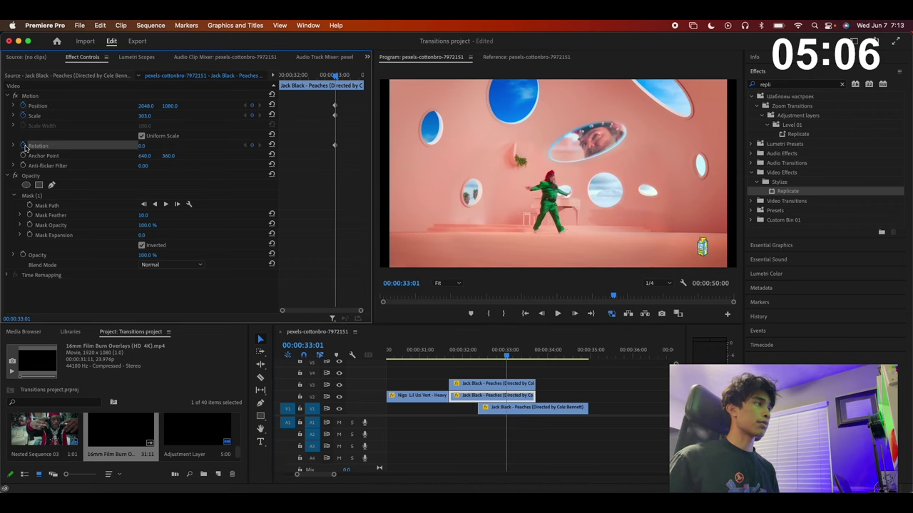
pyautogui.moveTo(334, 76); pyautogui.dragTo(362, 76)
pyautogui.moveTo(160, 115); pyautogui.dragTo(152, 116)
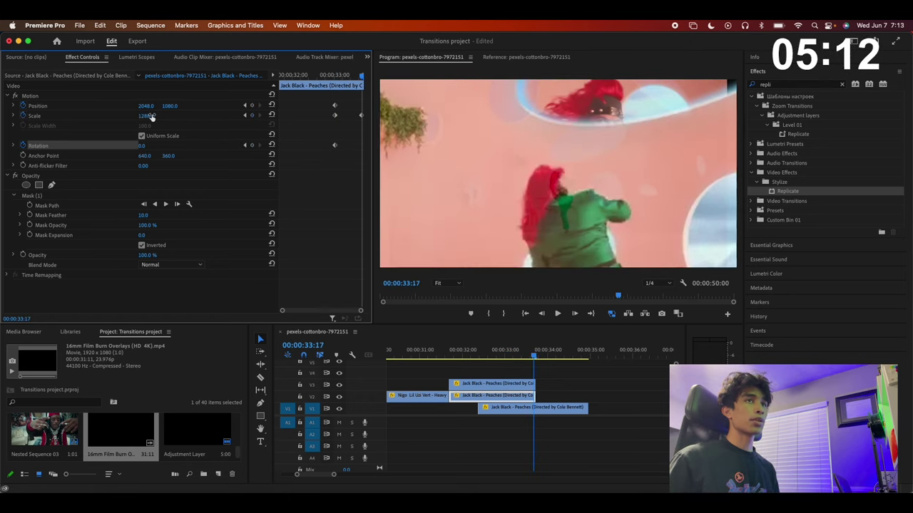
# Step: Apply Bezier temporal interpolation to the masked clip's position, scale and rotation keyframes
pyautogui.moveTo(308, 97); pyautogui.dragTo(357, 162)
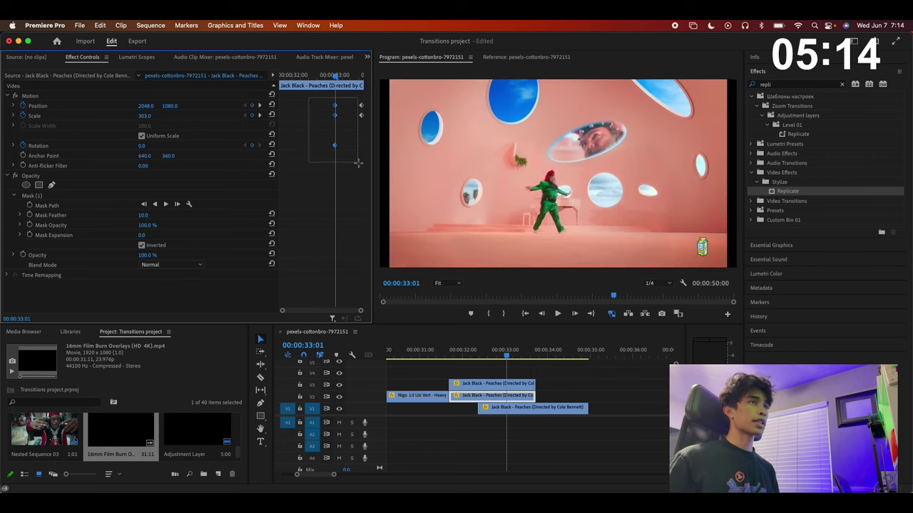
pyautogui.rightClick(335, 110)
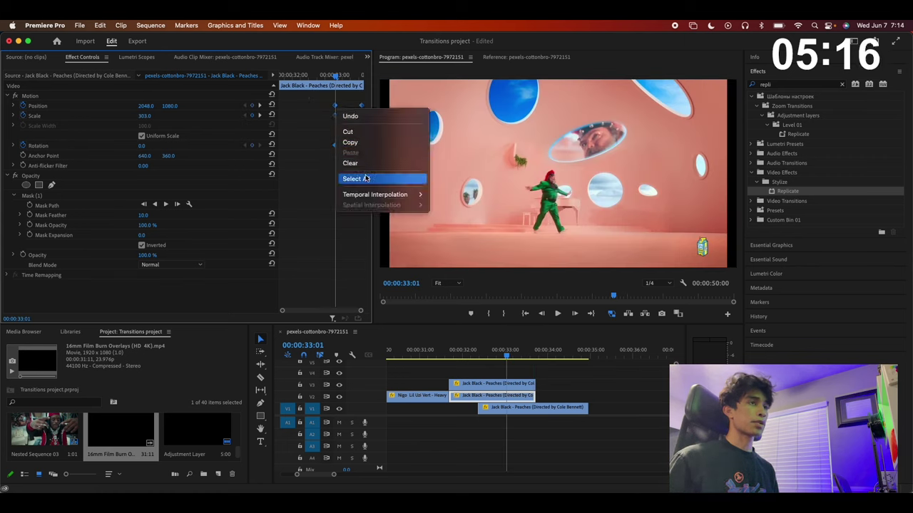
pyautogui.moveTo(378, 194)
pyautogui.click(445, 206)
# Step: Play back the zoom transition through the oval window from just before 00:00:33:00
pyautogui.moveTo(336, 74)
pyautogui.mouseDown()
pyautogui.moveTo(345, 72)
pyautogui.moveTo(320, 77)
pyautogui.mouseUp()
pyautogui.press('space')
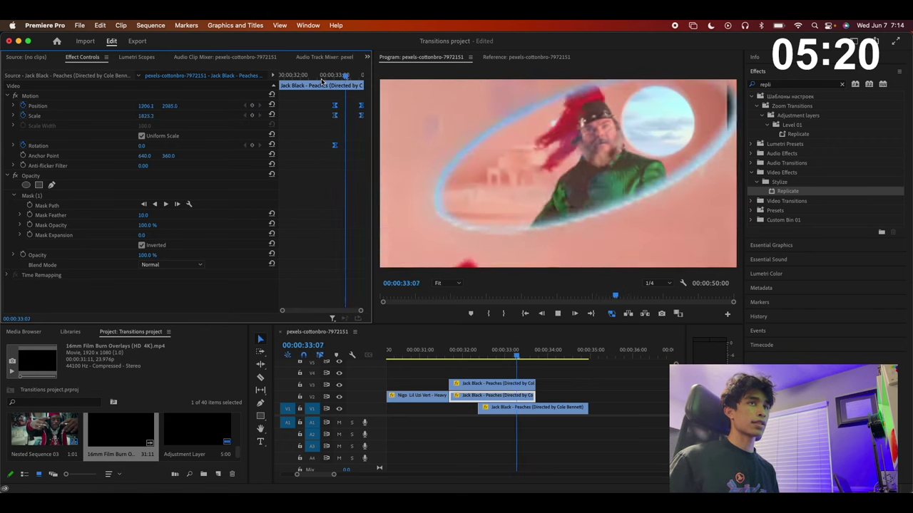
pyautogui.press('space')
pyautogui.click(502, 351)
pyautogui.press('space')
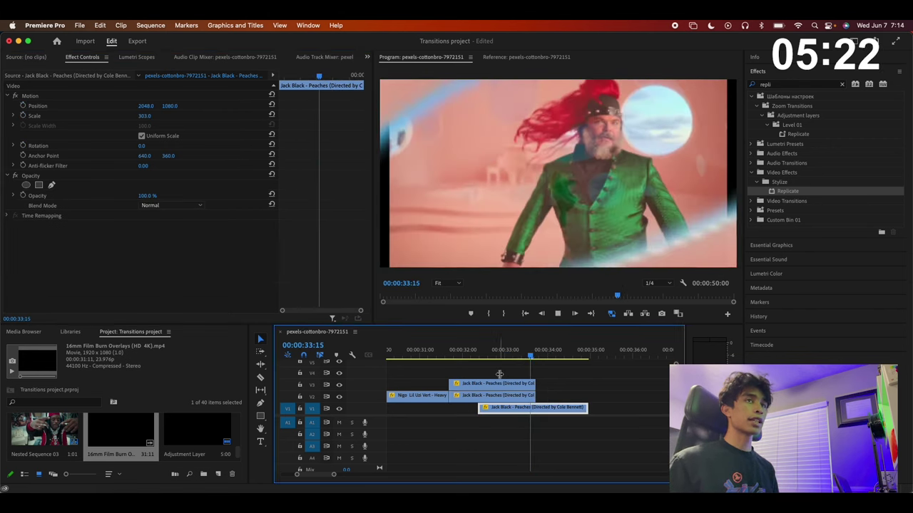
pyautogui.press('space')
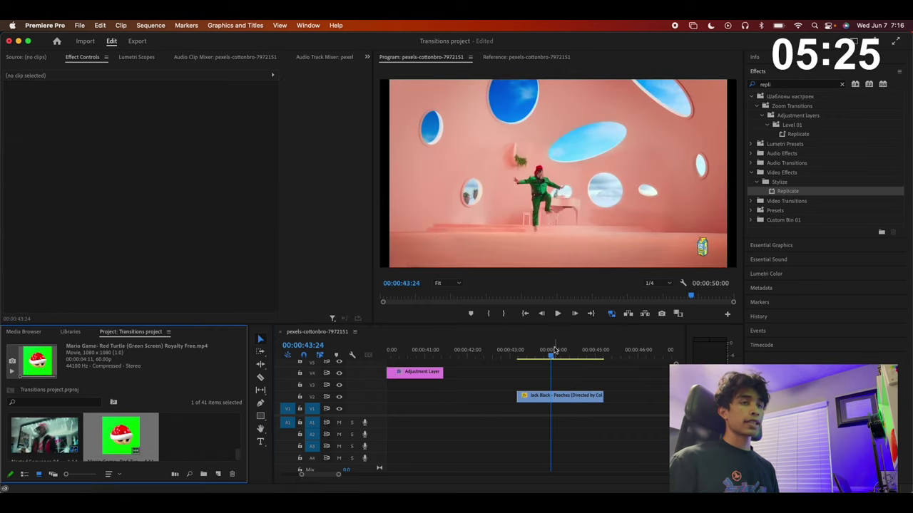
# Step: Lay the Mario Game Red Turtle green-screen clip on V4 above the Jack Black clip and key out its green background with Ultra Key
pyautogui.moveTo(554, 350); pyautogui.dragTo(536, 350)
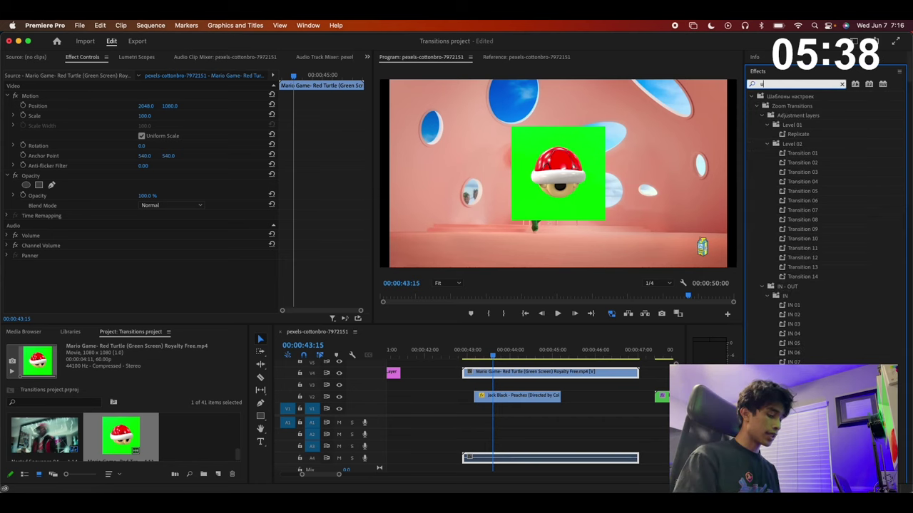
pyautogui.press('BackSpace')
pyautogui.write('tr')
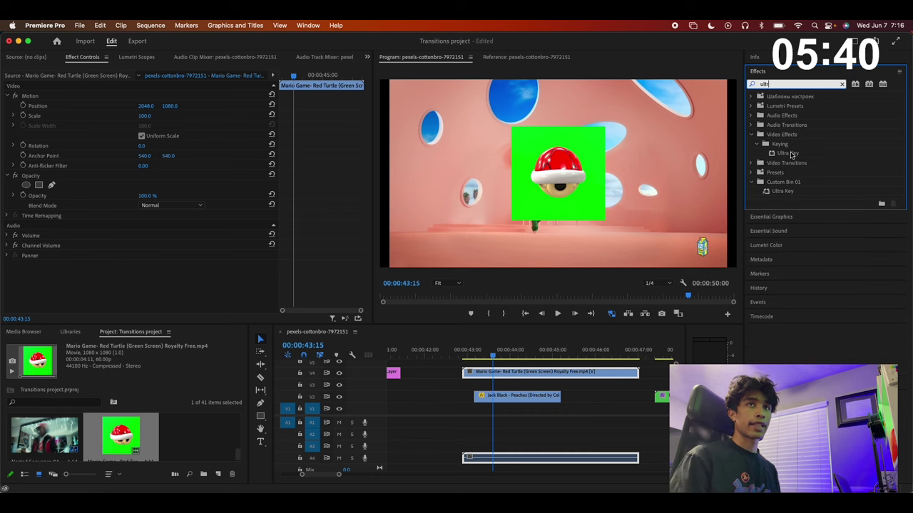
pyautogui.click(795, 155)
pyautogui.moveTo(476, 413); pyautogui.dragTo(509, 376)
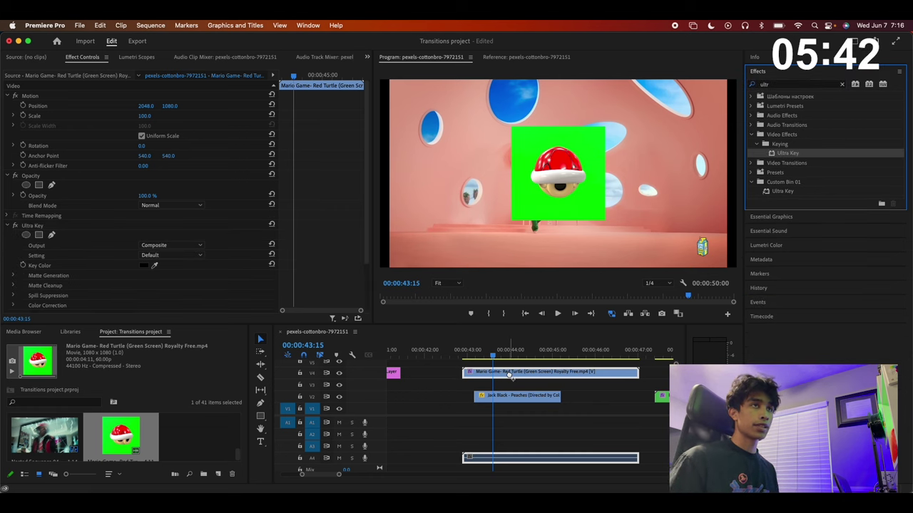
pyautogui.click(154, 267)
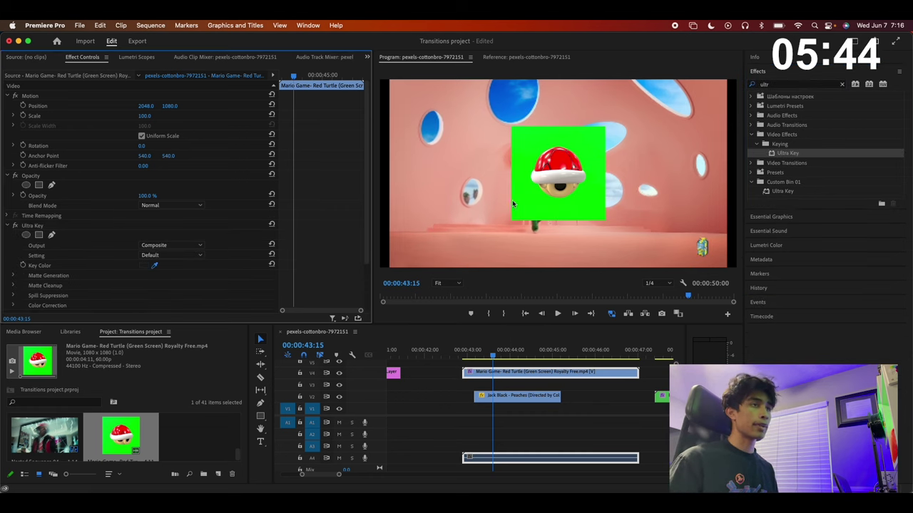
pyautogui.click(588, 140)
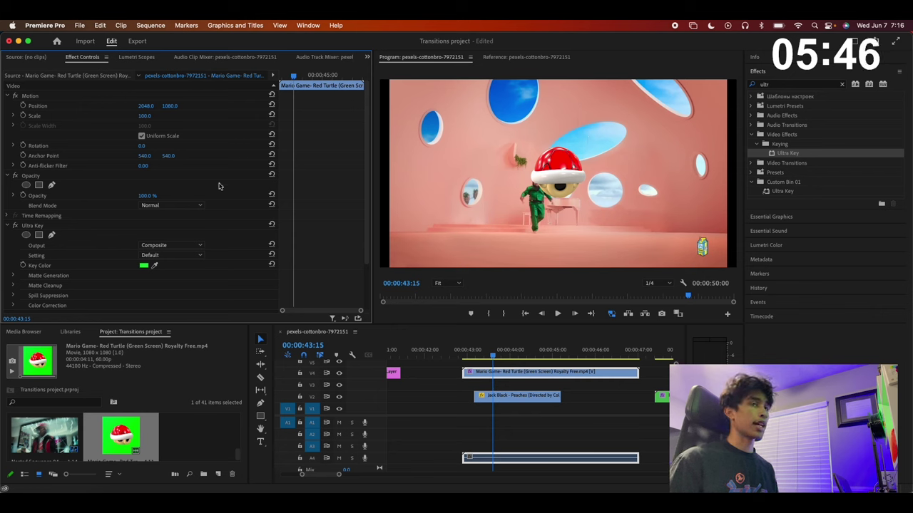
# Step: Set the turtle clip's scale to 57, horizontal position to 869 and rotation to 40°, and enable keyframes for all three at 00:00:44:12
pyautogui.press('space')
pyautogui.press('space')
pyautogui.moveTo(148, 116)
pyautogui.mouseDown()
pyautogui.moveTo(117, 116)
pyautogui.moveTo(107, 105)
pyautogui.moveTo(139, 107)
pyautogui.mouseUp()
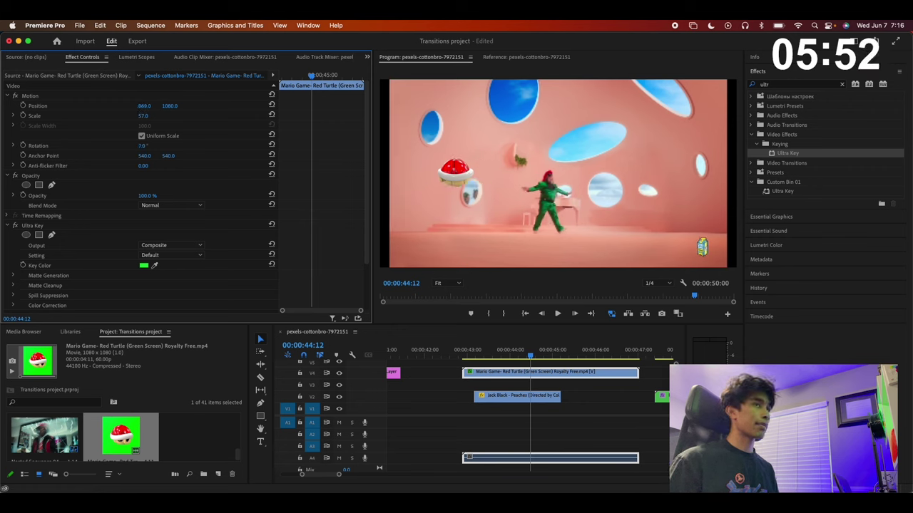
pyautogui.click(23, 146)
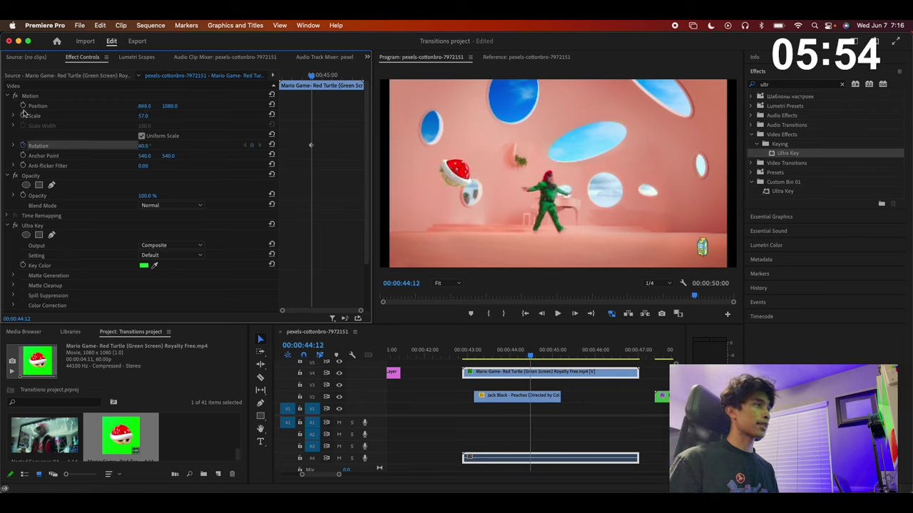
pyautogui.click(23, 116)
pyautogui.click(23, 105)
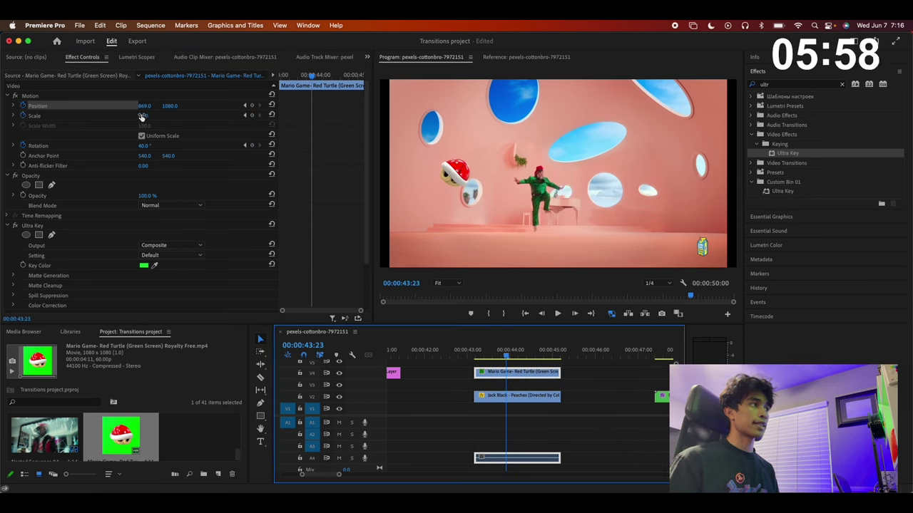
# Step: Animate the turtle clip's position and scale so the shell travels across the shot, and duplicate the clip onto track V3
pyautogui.moveTo(142, 118)
pyautogui.mouseDown()
pyautogui.moveTo(122, 118)
pyautogui.moveTo(144, 107)
pyautogui.moveTo(129, 106)
pyautogui.moveTo(158, 105)
pyautogui.moveTo(150, 106)
pyautogui.mouseUp()
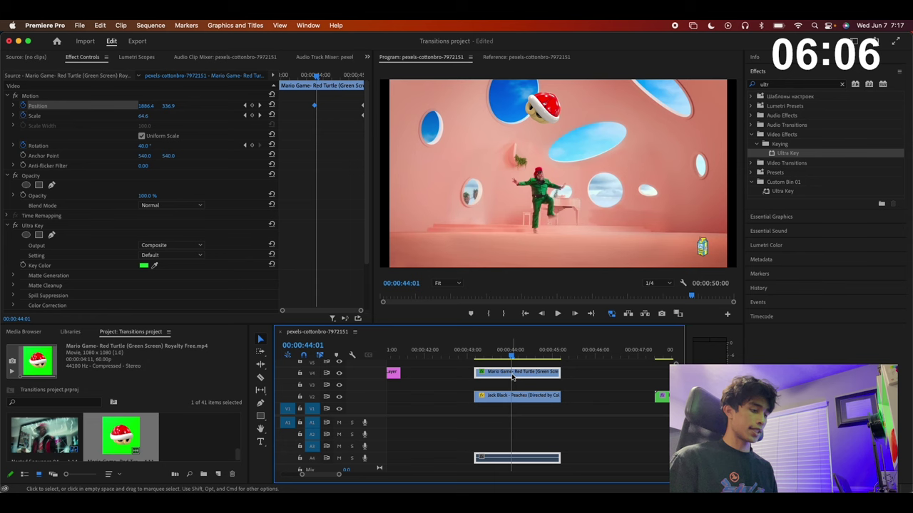
pyautogui.moveTo(512, 378); pyautogui.dragTo(519, 390)
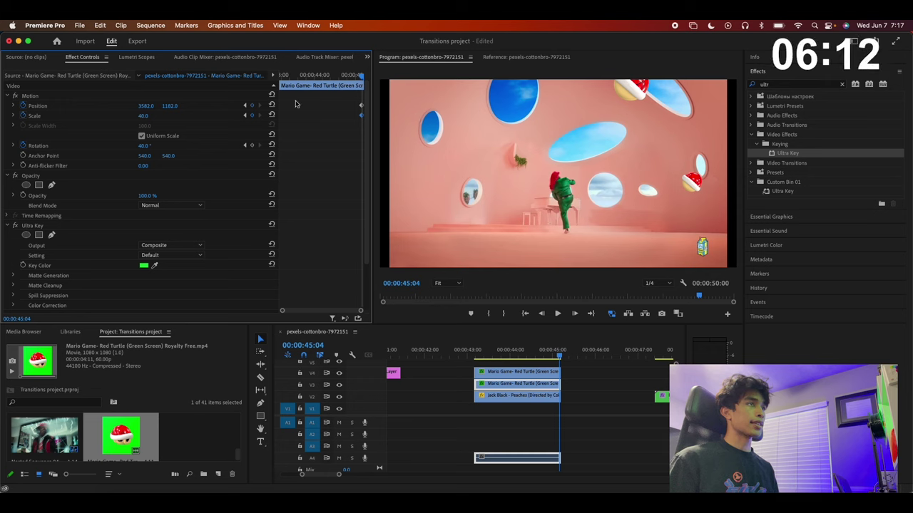
# Step: Adjust the duplicated turtle clip's rotation at 00:00:45:04 and play the shell transition from 00:00:42:24
pyautogui.moveTo(146, 148); pyautogui.dragTo(153, 148)
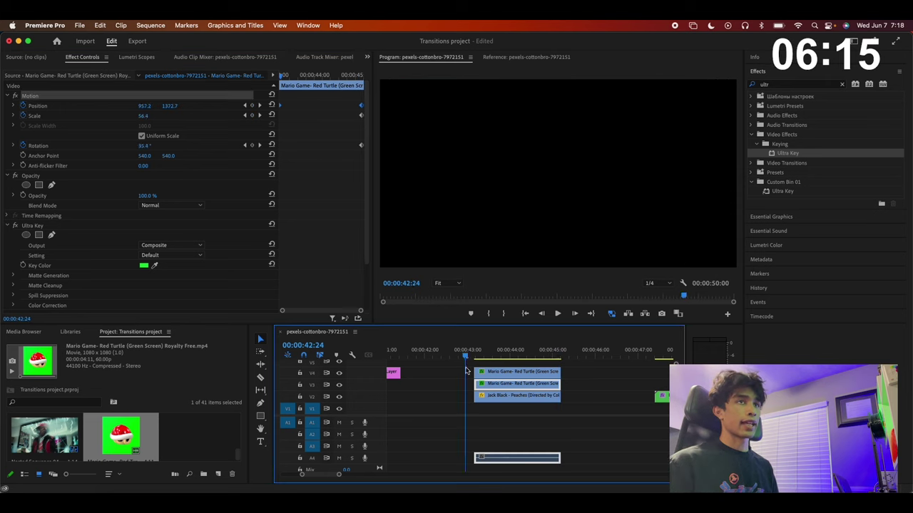
pyautogui.press('space')
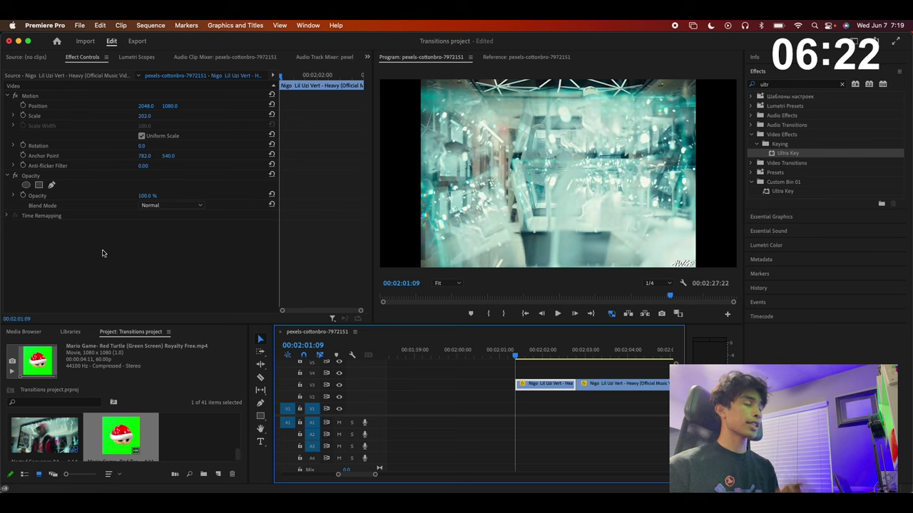
# Step: Draw a freeform opacity mask around the whole frame of the Nigo clip at 00:02:01:09 and set its feather to 89
pyautogui.click(52, 186)
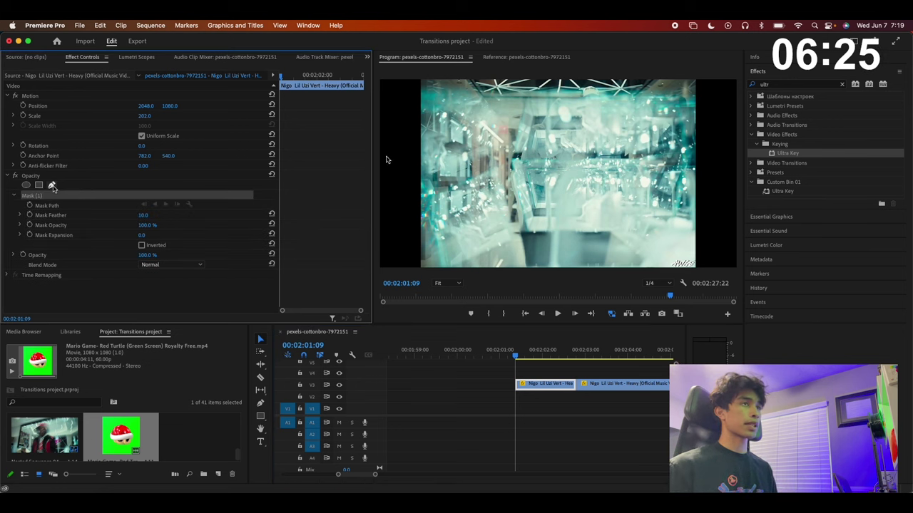
pyautogui.click(410, 92)
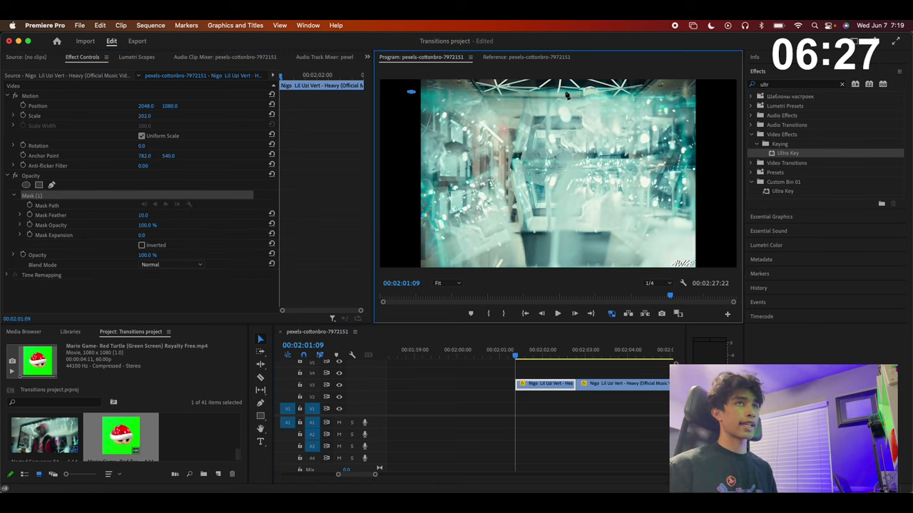
pyautogui.click(398, 276)
pyautogui.click(411, 93)
pyautogui.moveTo(142, 215); pyautogui.dragTo(227, 214)
pyautogui.moveTo(143, 214); pyautogui.dragTo(127, 220)
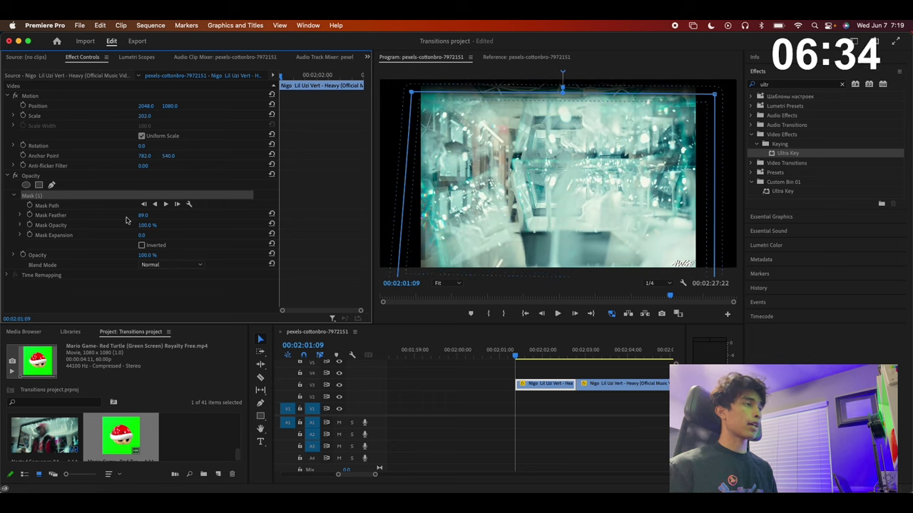
# Step: Enable mask path keyframes at 00:02:01:09 and shift the mask down to about the frame's lower half at 00:02:02:11
pyautogui.click(32, 205)
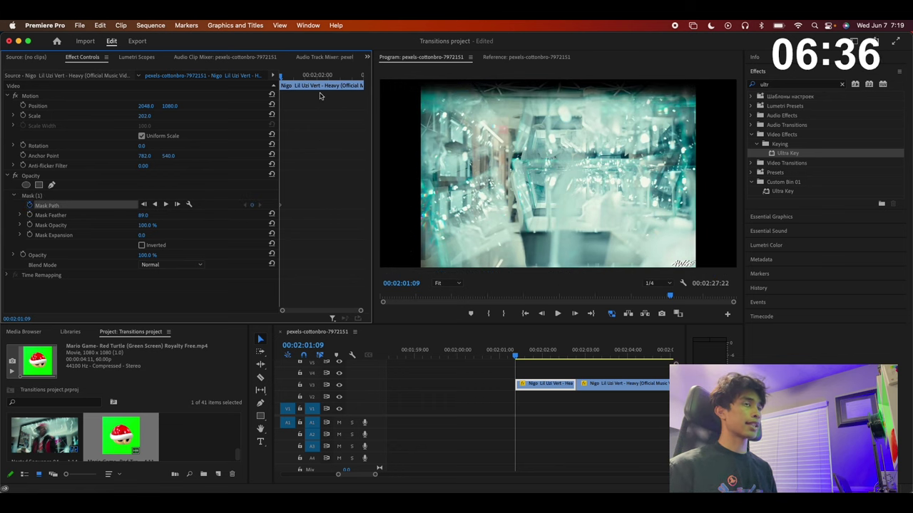
pyautogui.moveTo(281, 77)
pyautogui.mouseDown()
pyautogui.moveTo(323, 77)
pyautogui.moveTo(278, 95)
pyautogui.mouseUp()
pyautogui.press('space')
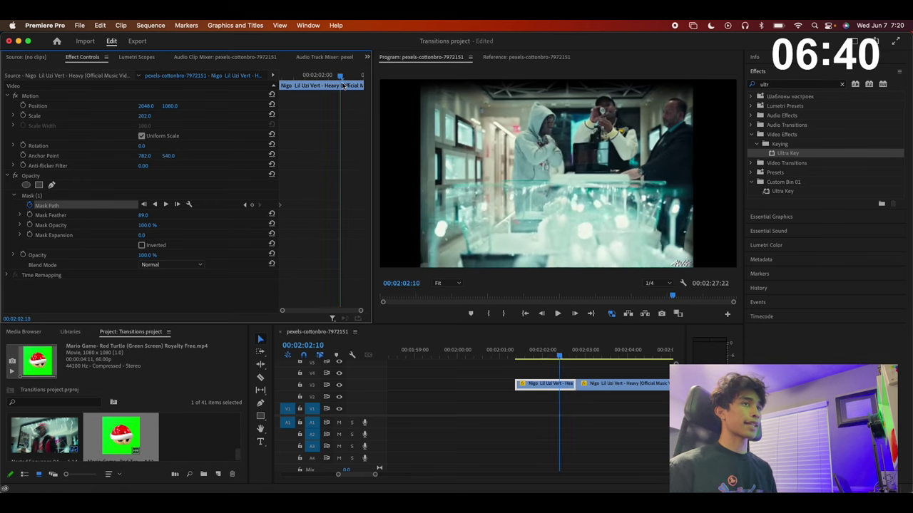
pyautogui.press('space')
pyautogui.click(84, 196)
pyautogui.moveTo(506, 141); pyautogui.dragTo(509, 239)
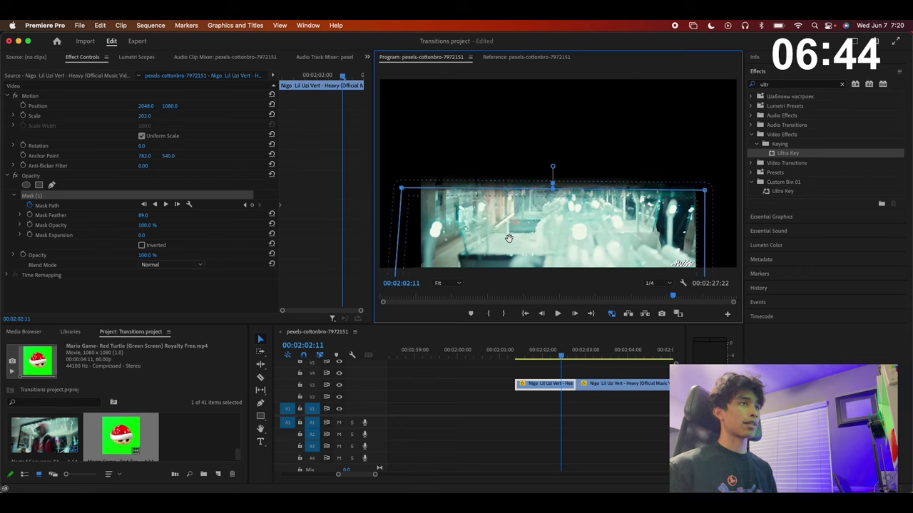
# Step: Refine the mask path at 00:02:01:22 and place the following Nigo clip beneath the masked clip
pyautogui.click(310, 76)
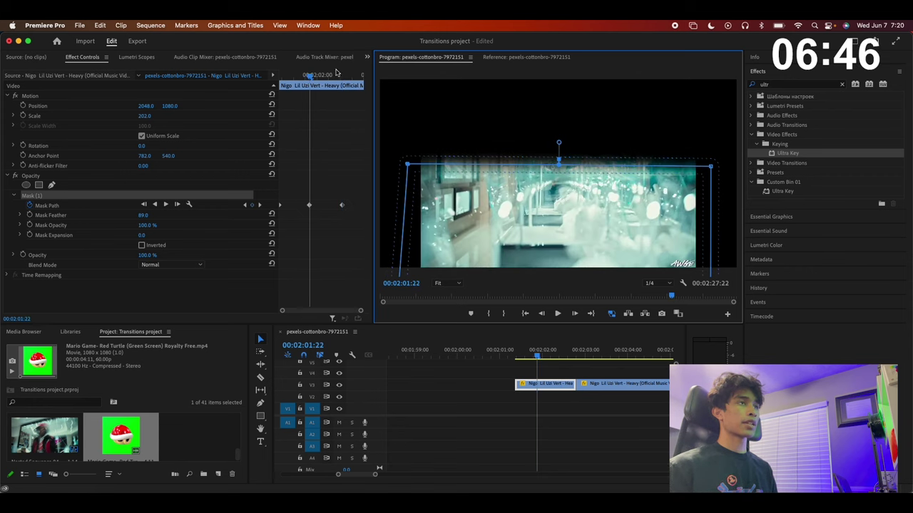
pyautogui.moveTo(312, 76); pyautogui.dragTo(296, 76)
pyautogui.moveTo(528, 349)
pyautogui.mouseDown()
pyautogui.moveTo(559, 345)
pyautogui.moveTo(483, 374)
pyautogui.moveTo(521, 353)
pyautogui.mouseUp()
pyautogui.moveTo(586, 384); pyautogui.dragTo(528, 400)
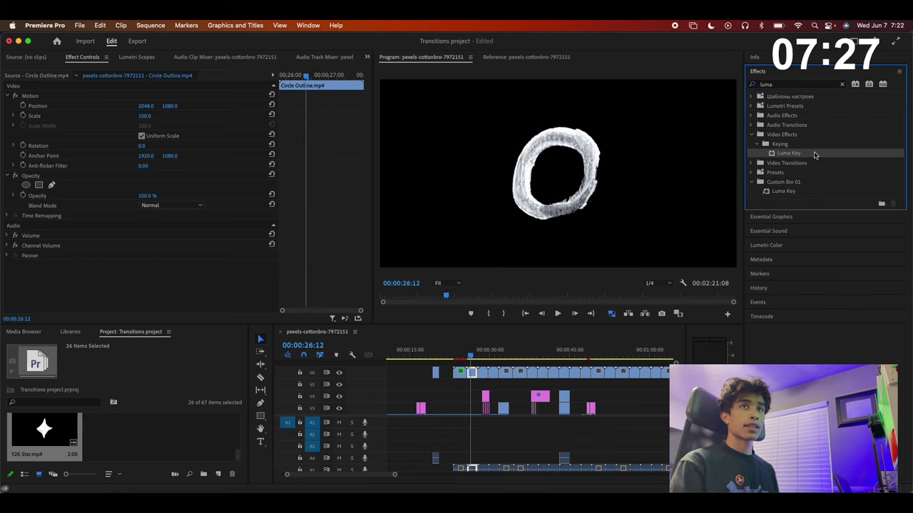
# Step: Apply Luma Key to the Circle Outline clip, copy the effect to the other overlay clips on V6, and play them back
pyautogui.doubleClick(814, 155)
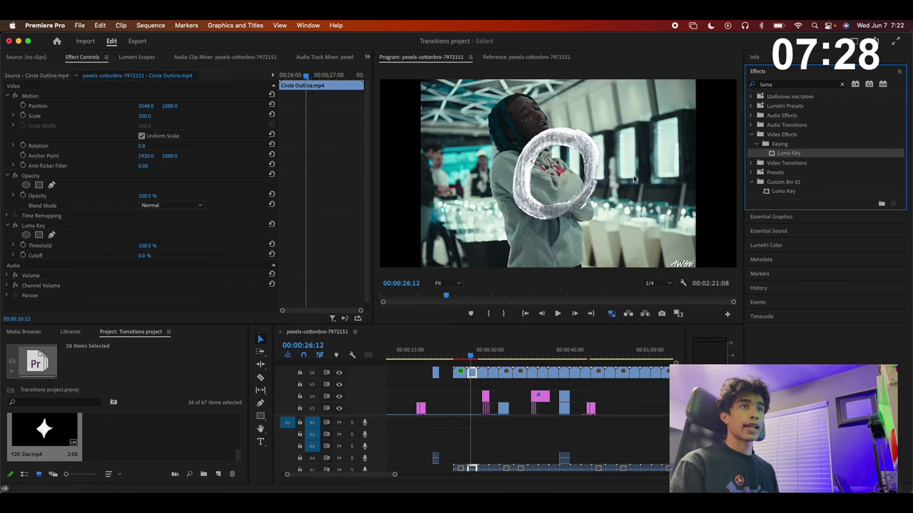
pyautogui.moveTo(471, 357); pyautogui.dragTo(471, 356)
pyautogui.rightClick(54, 226)
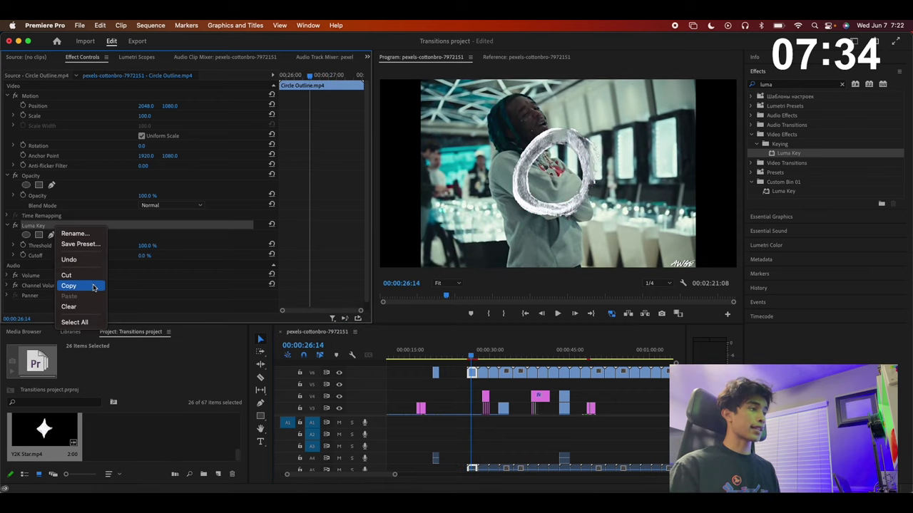
pyautogui.press('-')
pyautogui.click(621, 374)
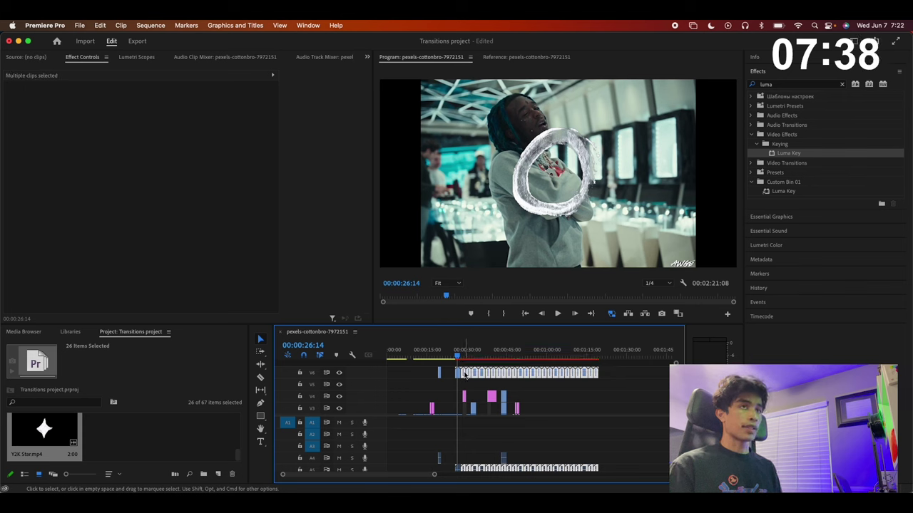
pyautogui.press('space')
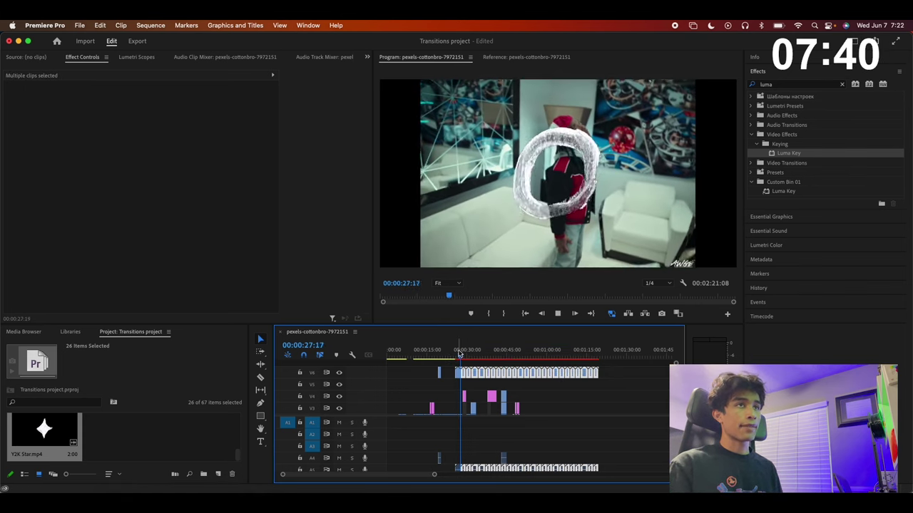
pyautogui.press('space')
# Step: Set the curved stroke clip's scale to 61, rotation to -16° and horizontal position to 1744, and play back the drawn overlays
pyautogui.press('=')
pyautogui.press('=')
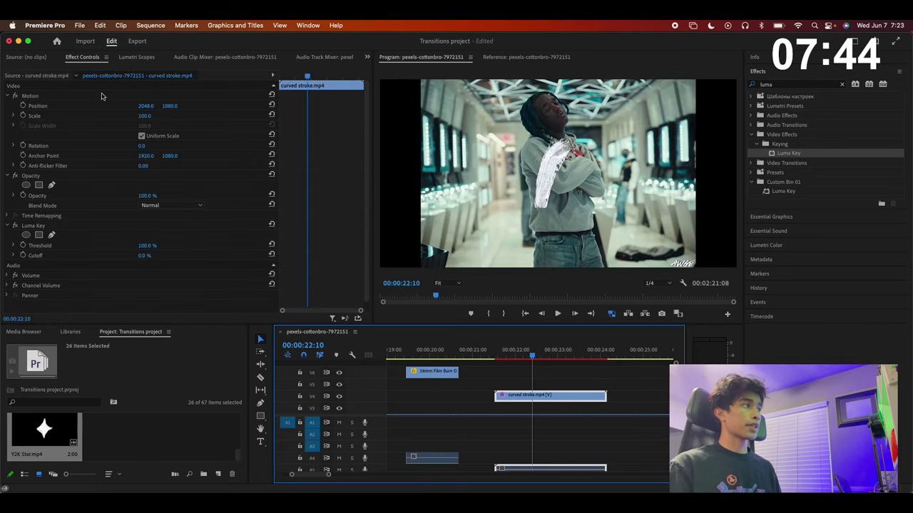
pyautogui.moveTo(146, 115); pyautogui.dragTo(123, 114)
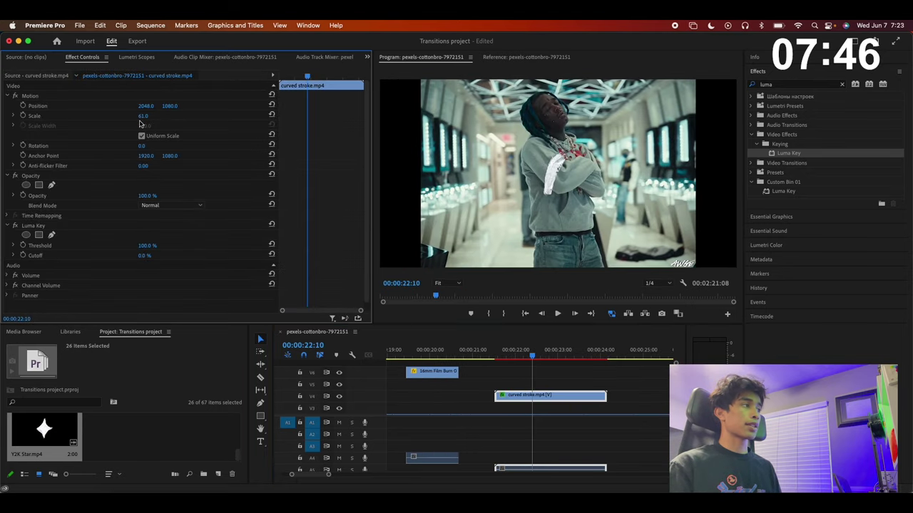
pyautogui.moveTo(146, 147); pyautogui.dragTo(135, 147)
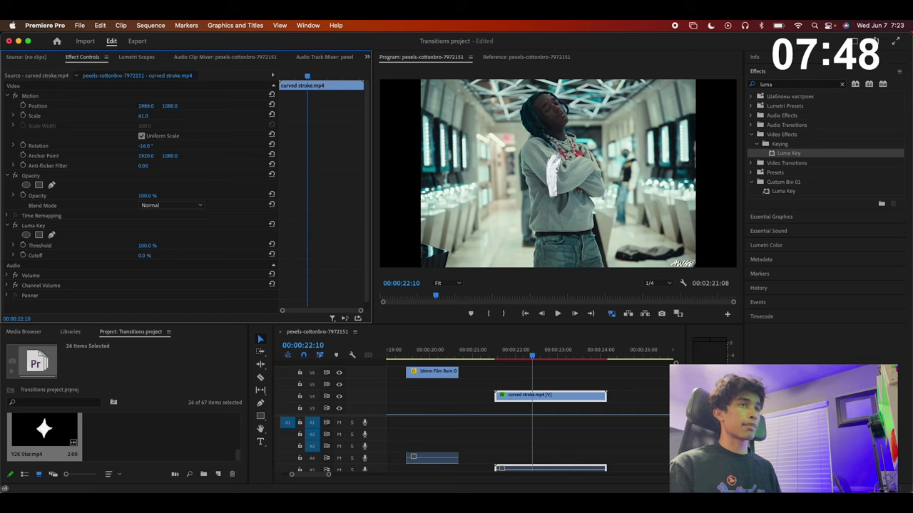
pyautogui.moveTo(146, 106); pyautogui.dragTo(111, 105)
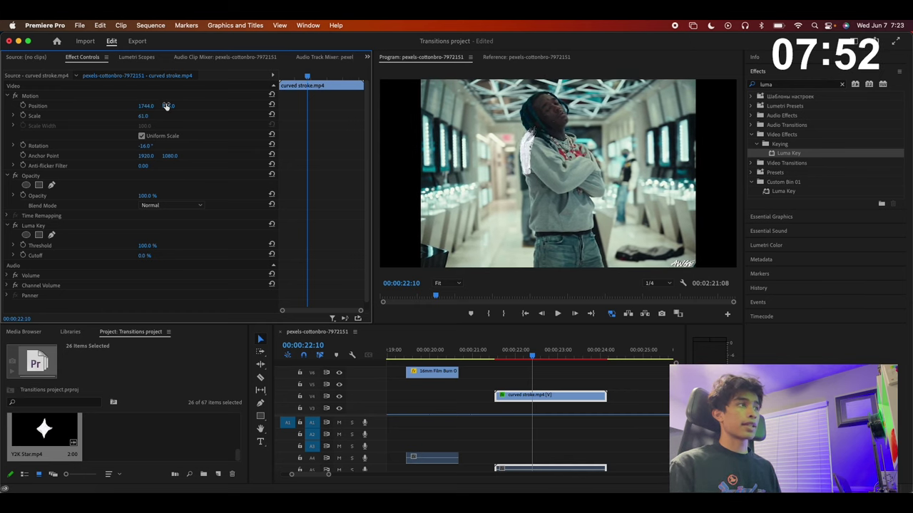
pyautogui.moveTo(534, 360); pyautogui.dragTo(517, 367)
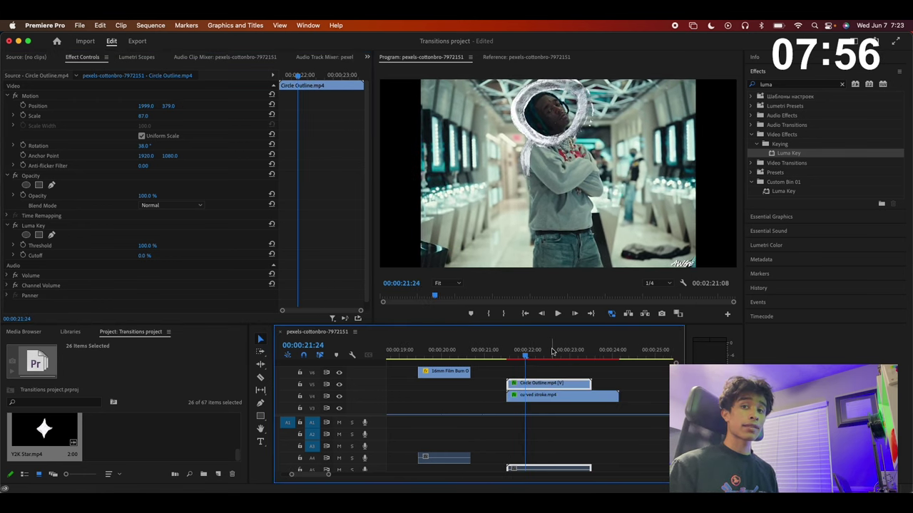
pyautogui.moveTo(528, 361)
pyautogui.mouseDown()
pyautogui.moveTo(555, 358)
pyautogui.moveTo(511, 359)
pyautogui.mouseUp()
pyautogui.press('space')
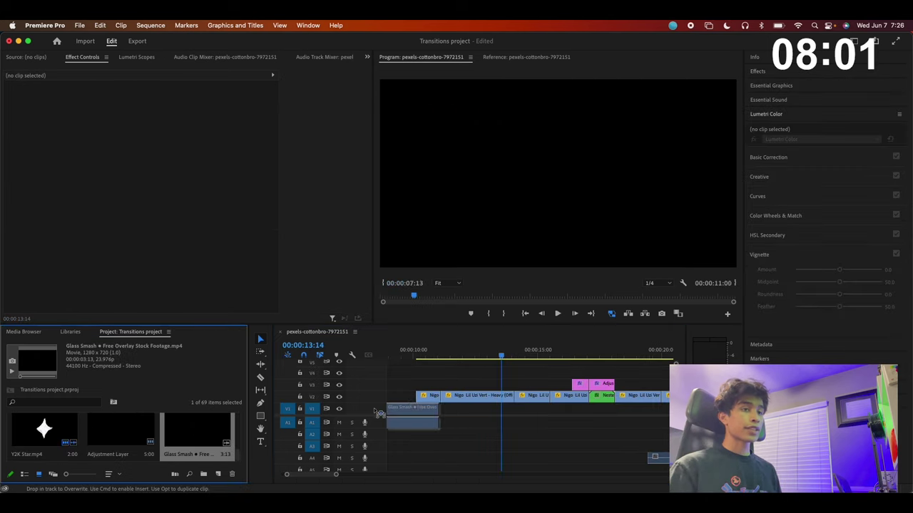
# Step: Place the Glass Smash overlay on V4 above the Nigo clips, set its blend mode to Linear Dodge (Add), and play it back
pyautogui.moveTo(197, 431); pyautogui.dragTo(480, 383)
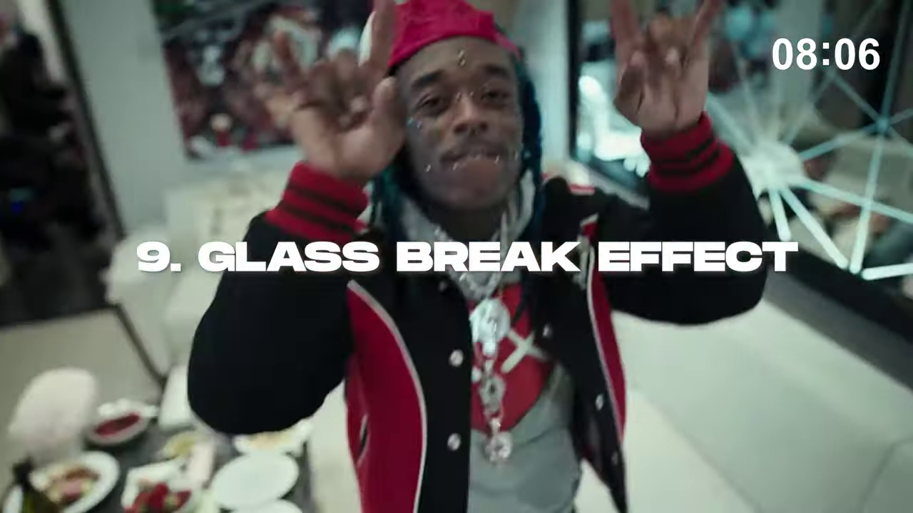
pyautogui.click(162, 207)
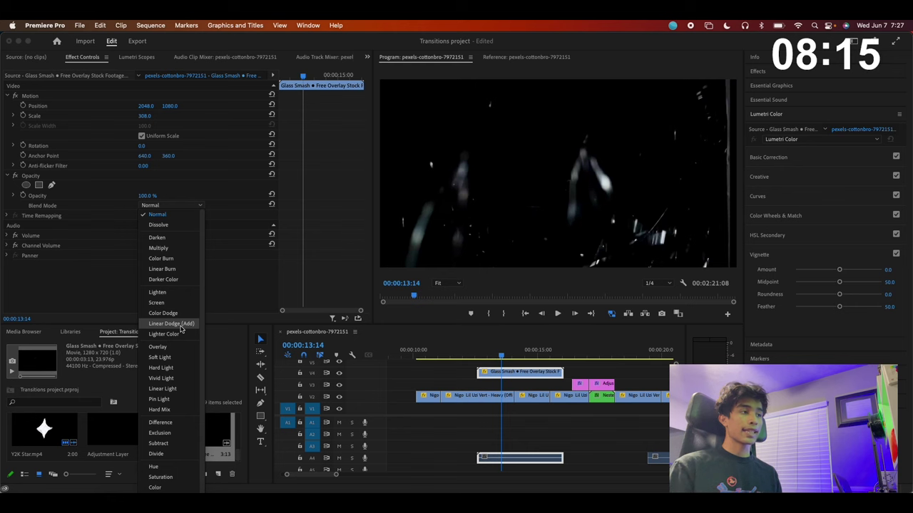
pyautogui.click(177, 322)
pyautogui.moveTo(500, 359)
pyautogui.mouseDown()
pyautogui.moveTo(516, 357)
pyautogui.moveTo(486, 358)
pyautogui.moveTo(497, 373)
pyautogui.moveTo(492, 356)
pyautogui.moveTo(540, 376)
pyautogui.moveTo(519, 355)
pyautogui.moveTo(475, 364)
pyautogui.moveTo(485, 366)
pyautogui.mouseUp()
pyautogui.press('space')
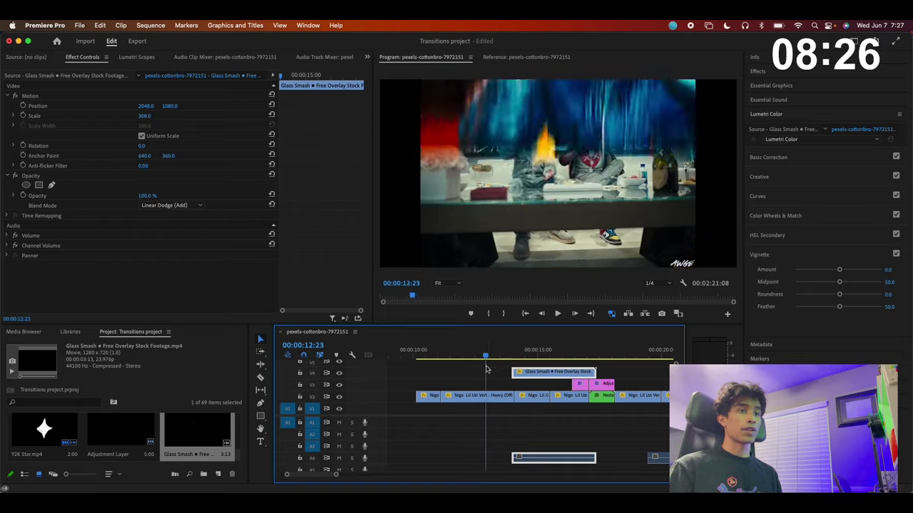
pyautogui.press('space')
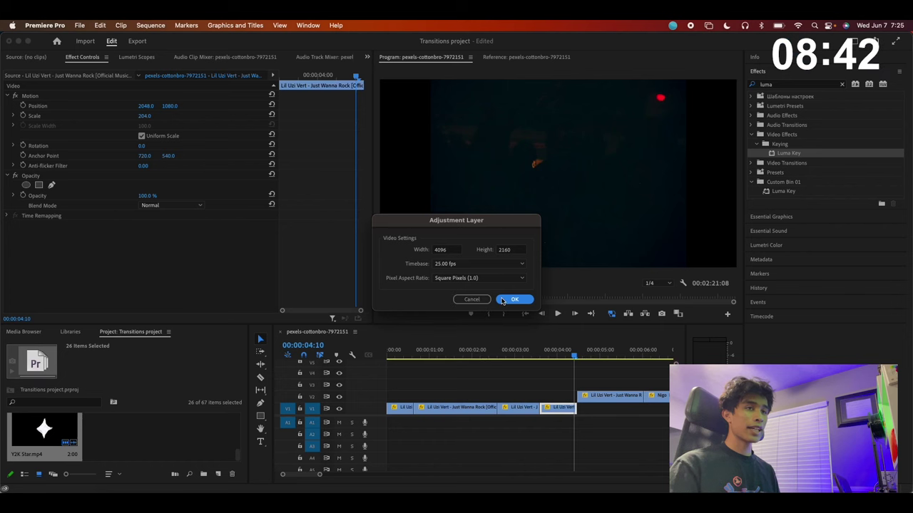
# Step: Create a 4096 x 2160, 25 fps adjustment layer and trim it on V3 to a short stretch over the cut near 00:00:04:10
pyautogui.click(512, 300)
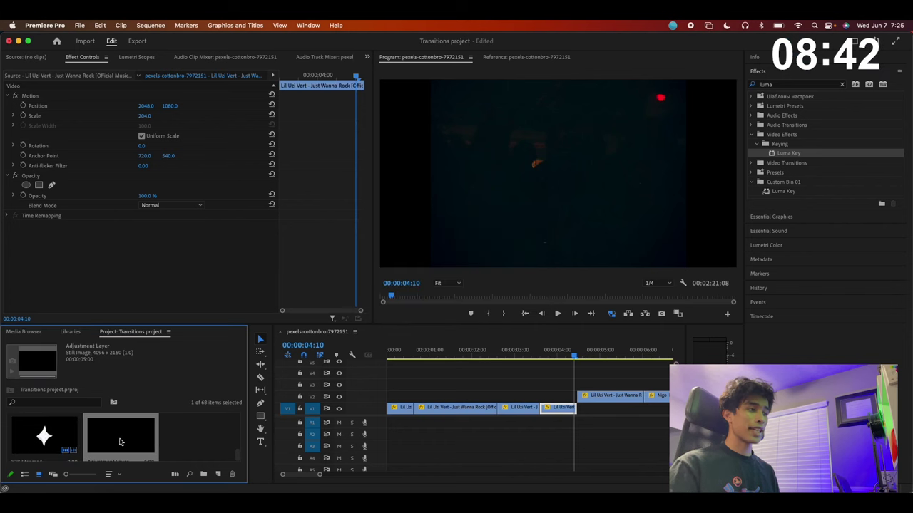
pyautogui.moveTo(124, 443); pyautogui.dragTo(579, 391)
pyautogui.moveTo(515, 387); pyautogui.dragTo(516, 387)
pyautogui.moveTo(631, 383); pyautogui.dragTo(487, 384)
pyautogui.moveTo(418, 385); pyautogui.dragTo(467, 385)
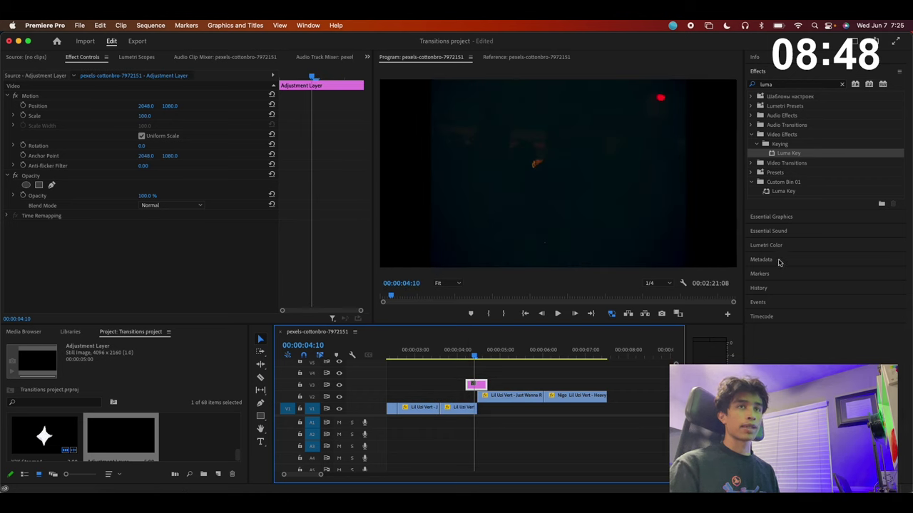
# Step: Raise the adjustment layer's Lumetri Color exposure to 5.0
pyautogui.click(780, 245)
pyautogui.click(770, 157)
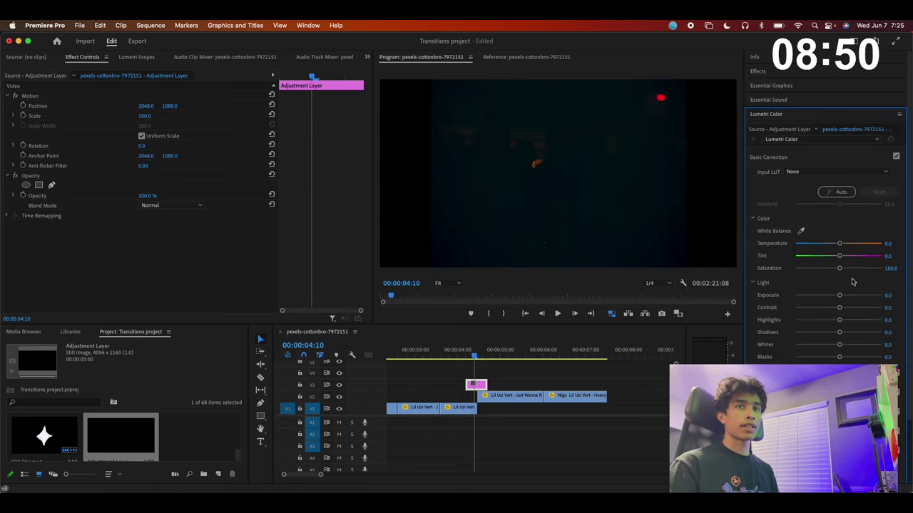
pyautogui.moveTo(859, 297); pyautogui.dragTo(883, 295)
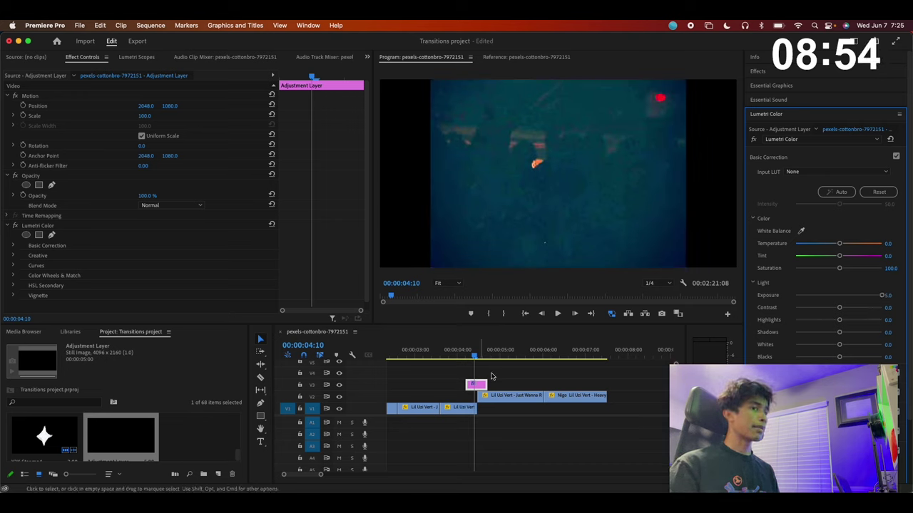
# Step: Keyframe the adjustment layer's opacity at 100% in its middle and 0% at its start and end
pyautogui.click(22, 195)
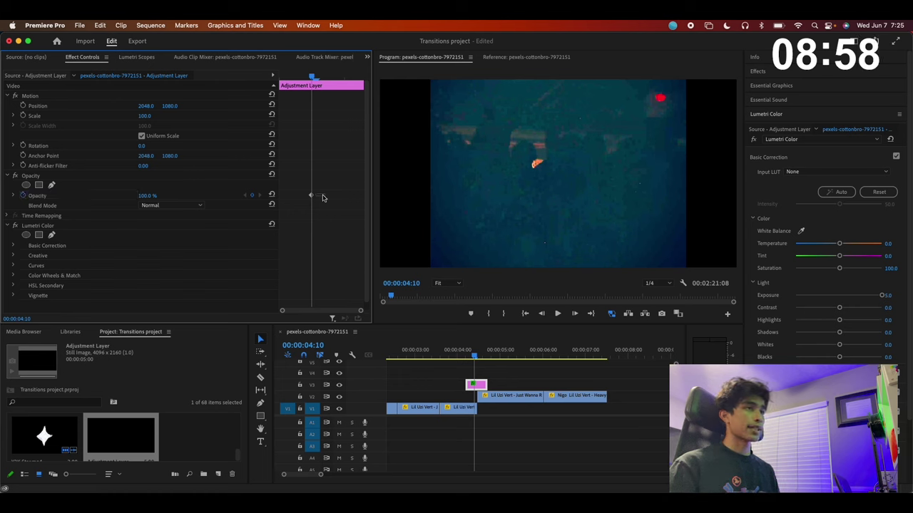
pyautogui.moveTo(306, 77); pyautogui.dragTo(283, 77)
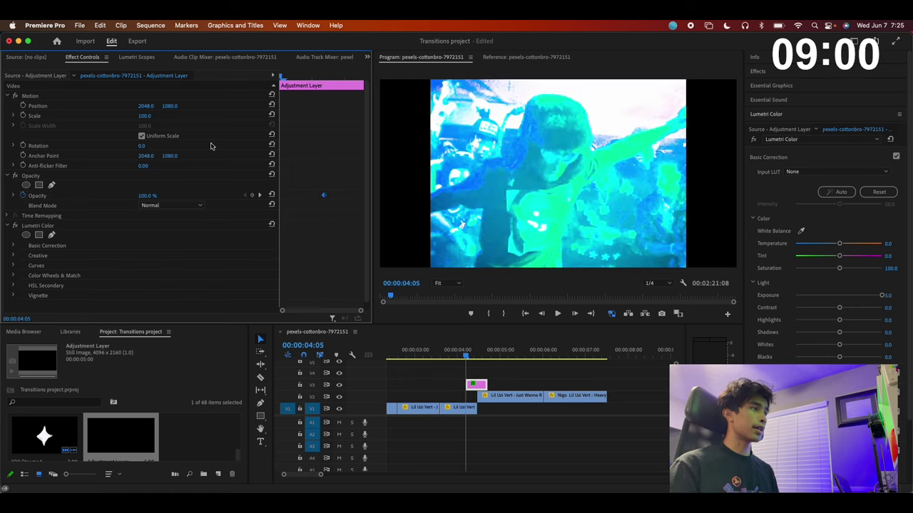
pyautogui.press('Return')
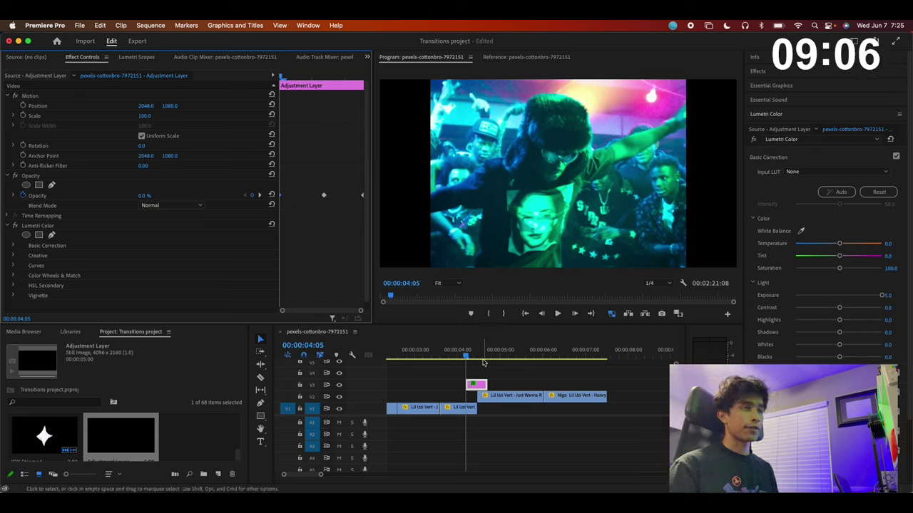
# Step: Play back the exposure flash transitions over the cuts near 00:00:04:10 and 00:00:06:00
pyautogui.moveTo(482, 364); pyautogui.dragTo(457, 365)
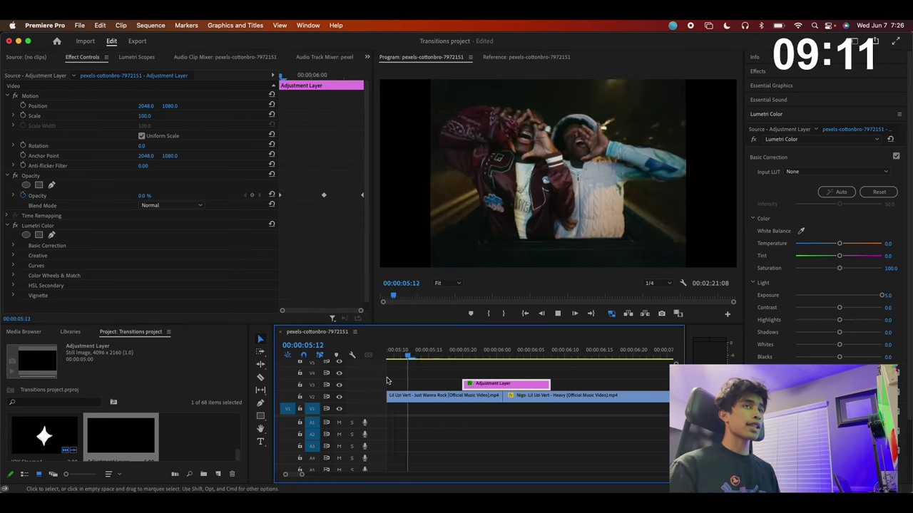
pyautogui.press('space')
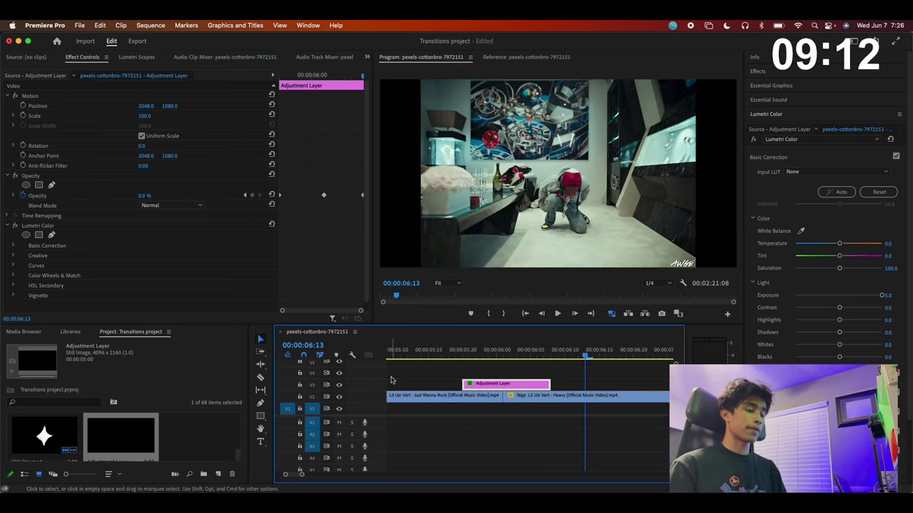
pyautogui.press('-')
pyautogui.press('-')
pyautogui.press('-')
pyautogui.click(509, 362)
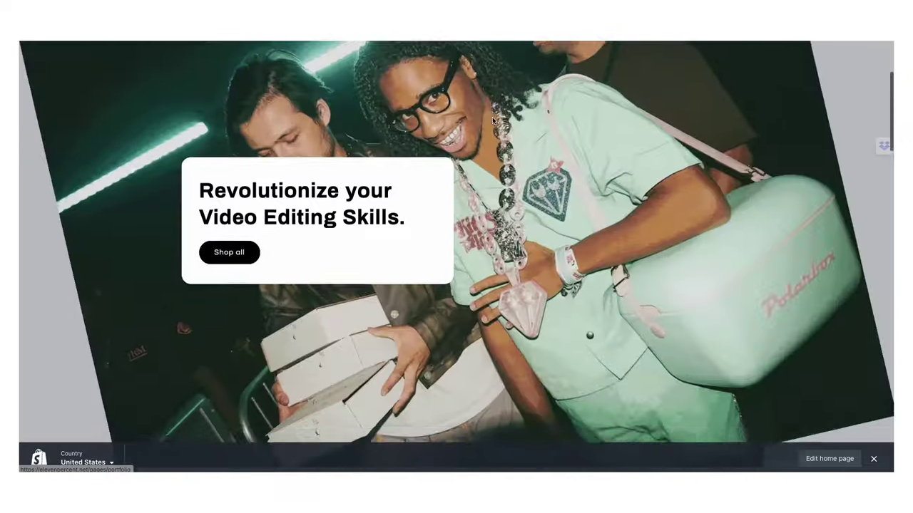
pyautogui.scroll(-10, 492, 120)
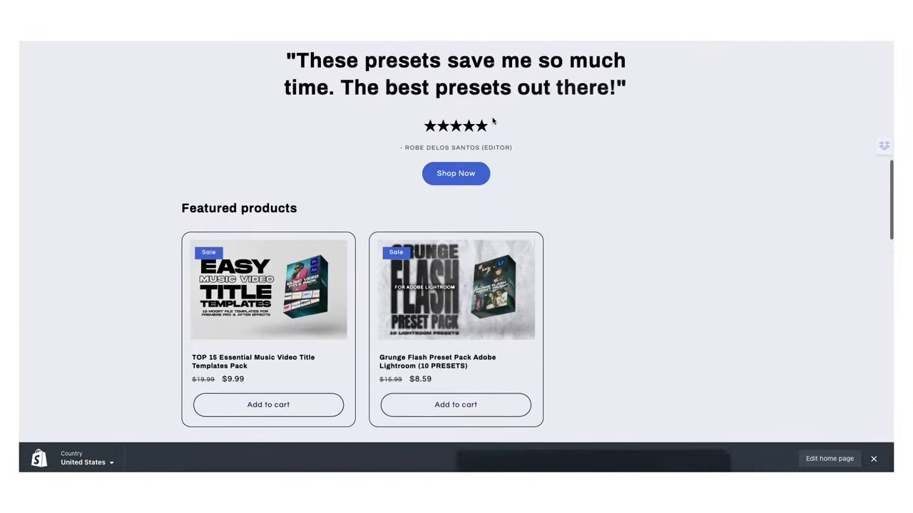
pyautogui.scroll(-1, 492, 121)
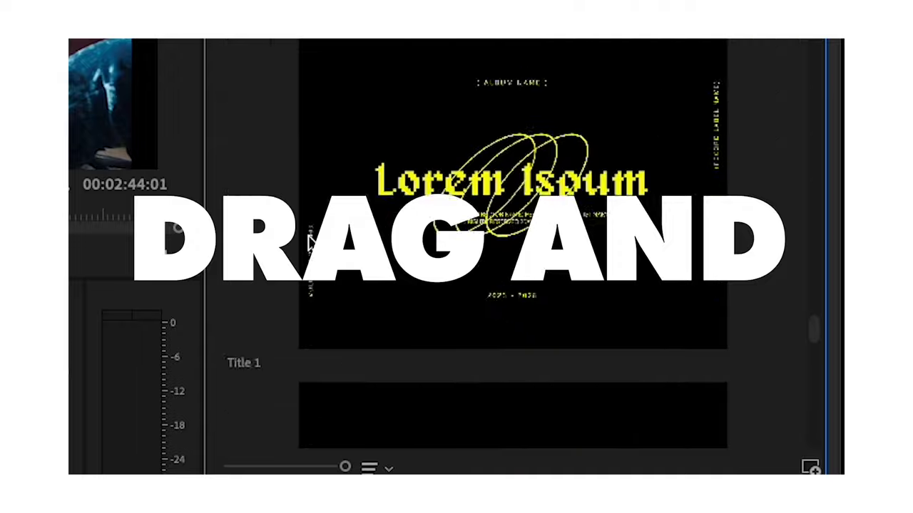
pyautogui.scroll(-5, 308, 235)
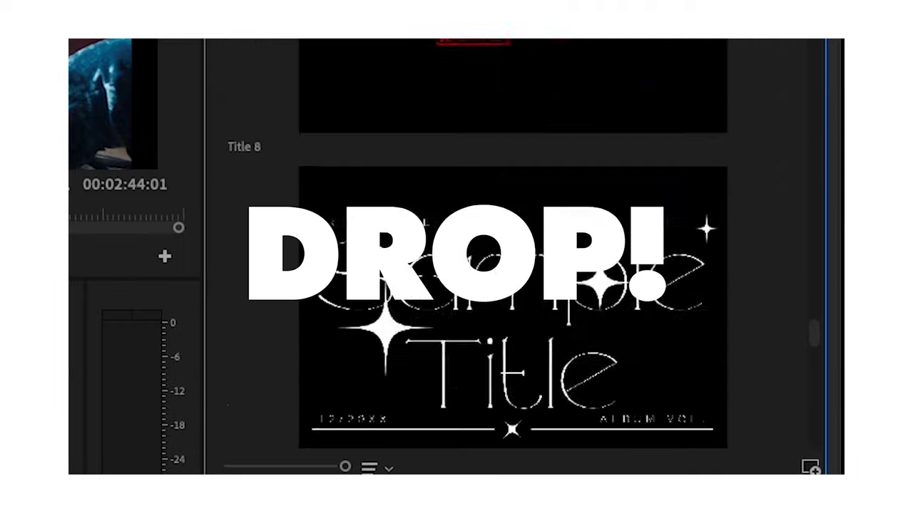
pyautogui.moveTo(308, 231); pyautogui.dragTo(429, 244)
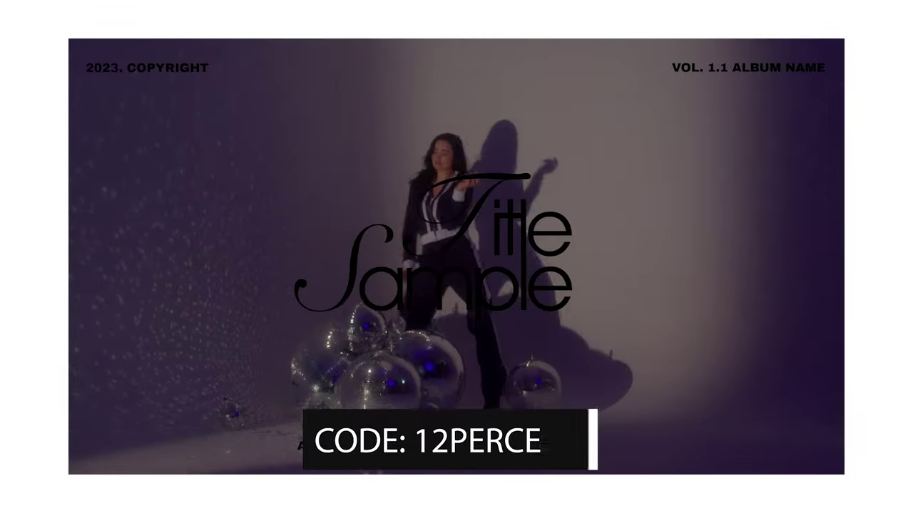